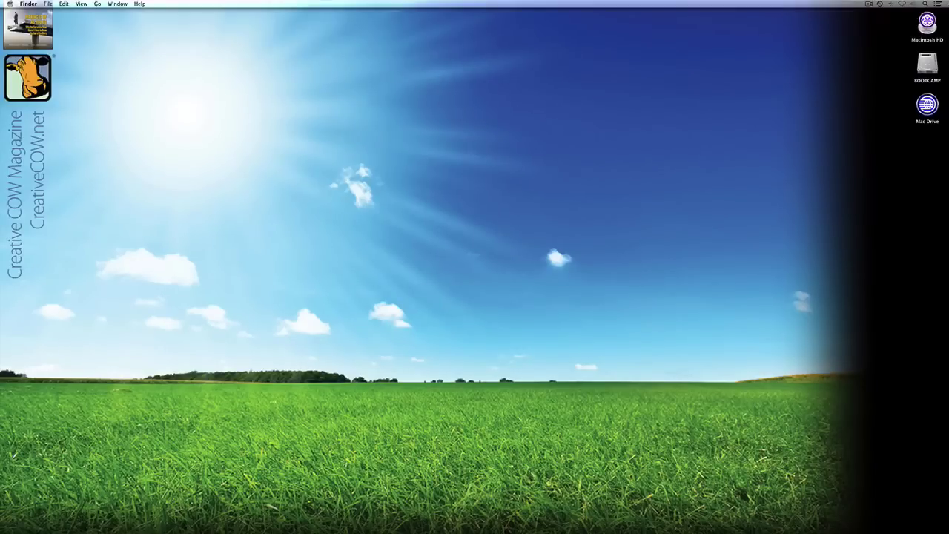
# Step: Switch to Avid Symphony and drag the Motocross bin aside to expose the Sequences bin
pyautogui.press('super+Tab')
pyautogui.press('super+Tab')
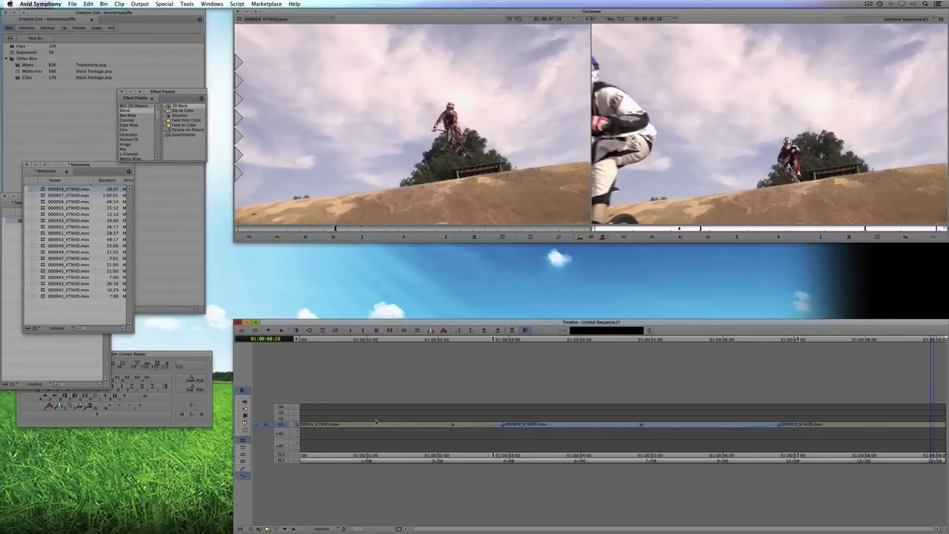
pyautogui.moveTo(54, 163); pyautogui.dragTo(200, 191)
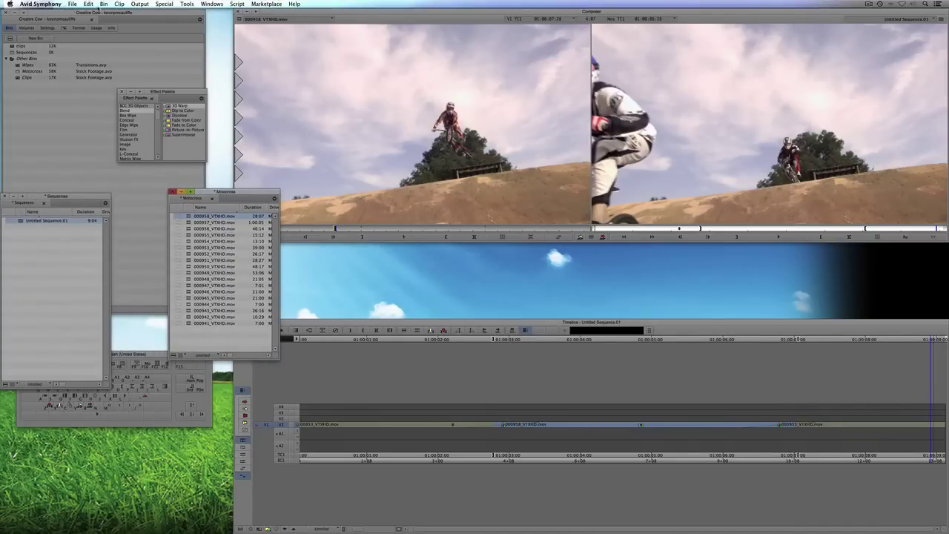
# Step: Close all open bins and the Effect Palette
pyautogui.click(212, 4)
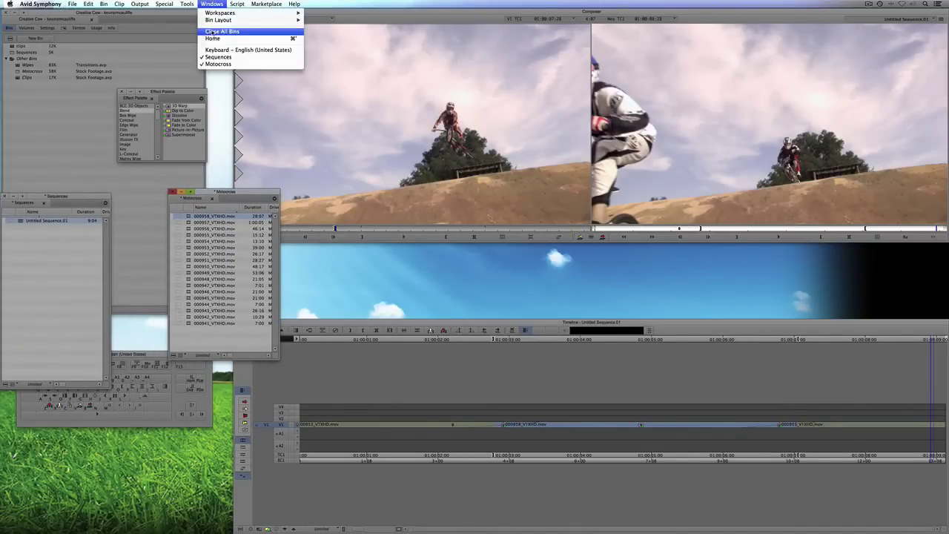
pyautogui.click(215, 32)
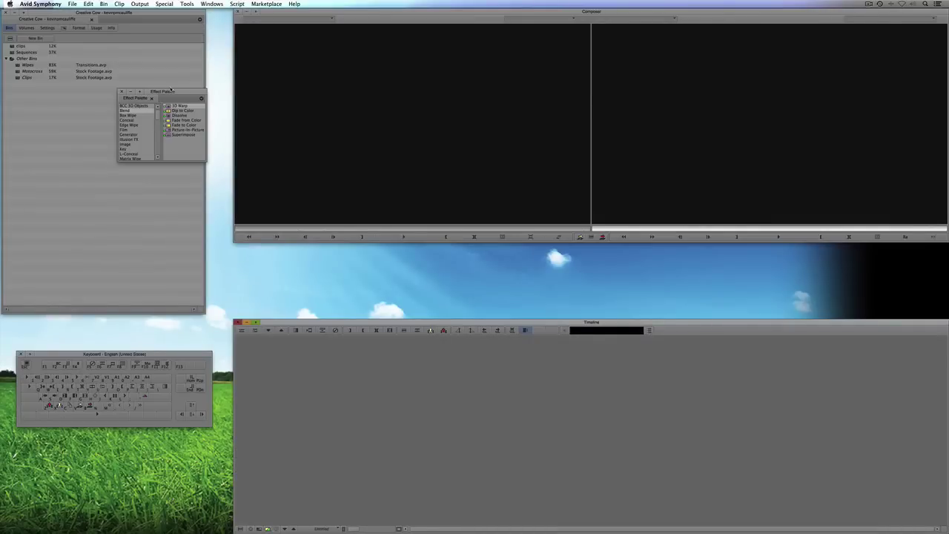
pyautogui.moveTo(171, 89); pyautogui.dragTo(209, 95)
pyautogui.click(162, 97)
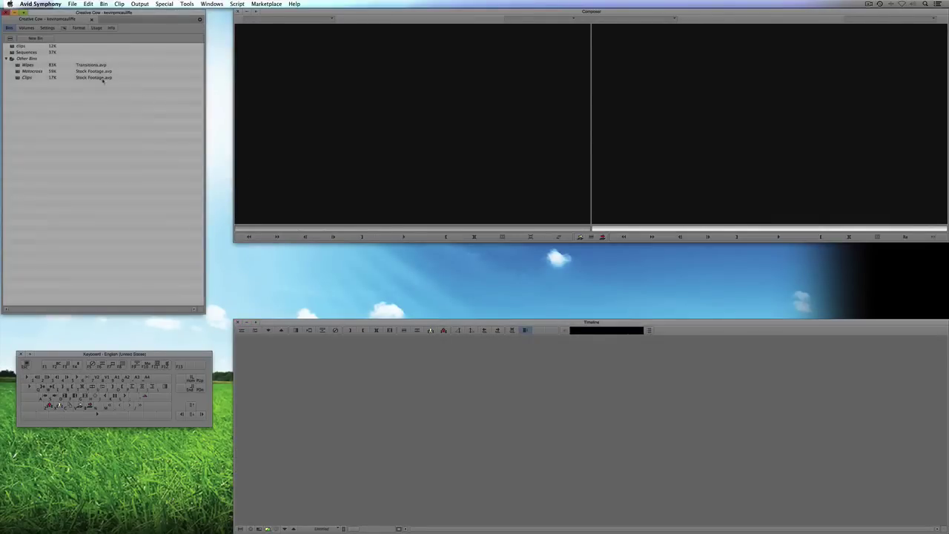
# Step: Open the clips bin enlarged in Capture column view, with the Tape column moved after Drive
pyautogui.doubleClick(13, 46)
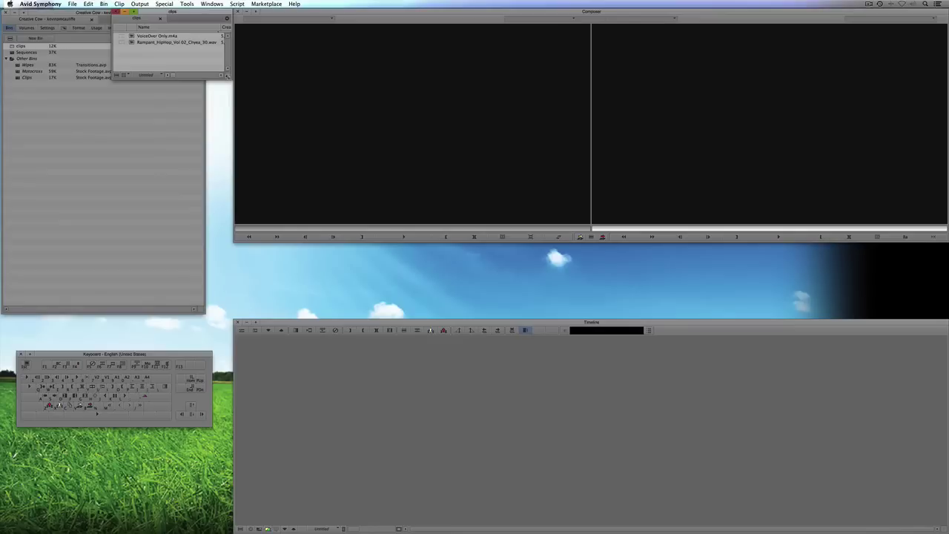
pyautogui.moveTo(229, 75); pyautogui.dragTo(553, 163)
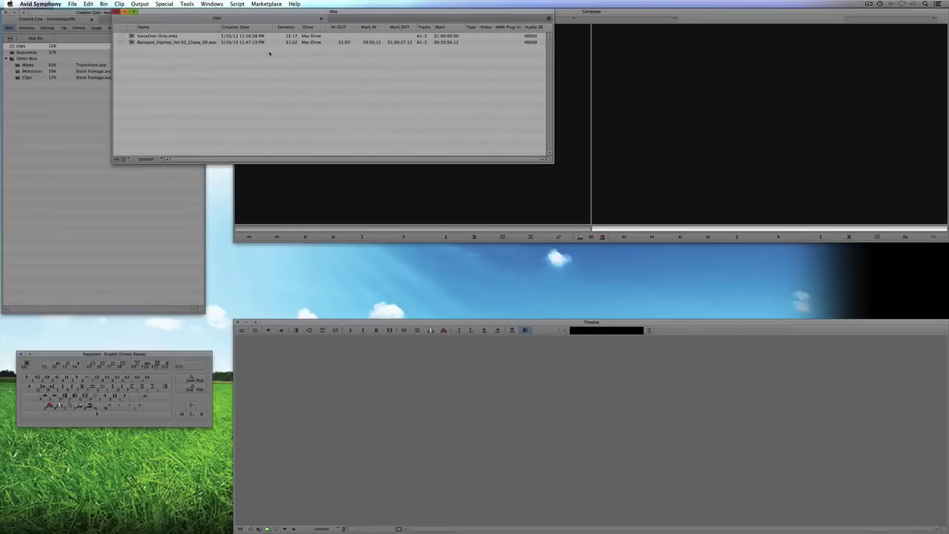
pyautogui.click(222, 28)
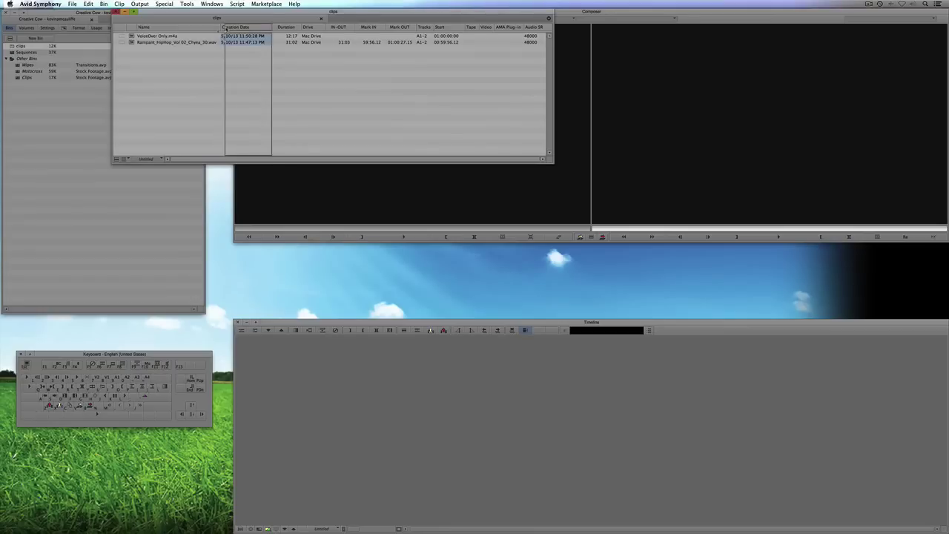
pyautogui.click(144, 159)
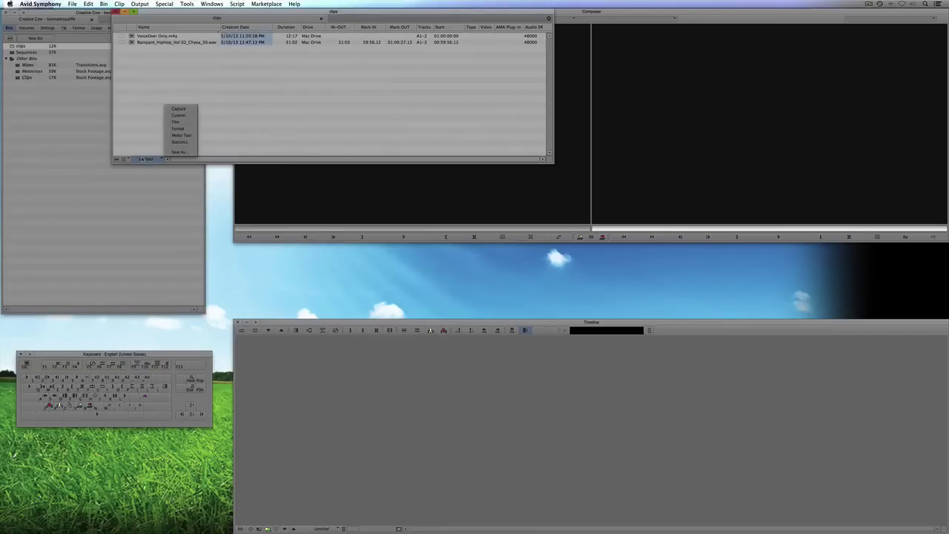
pyautogui.click(178, 108)
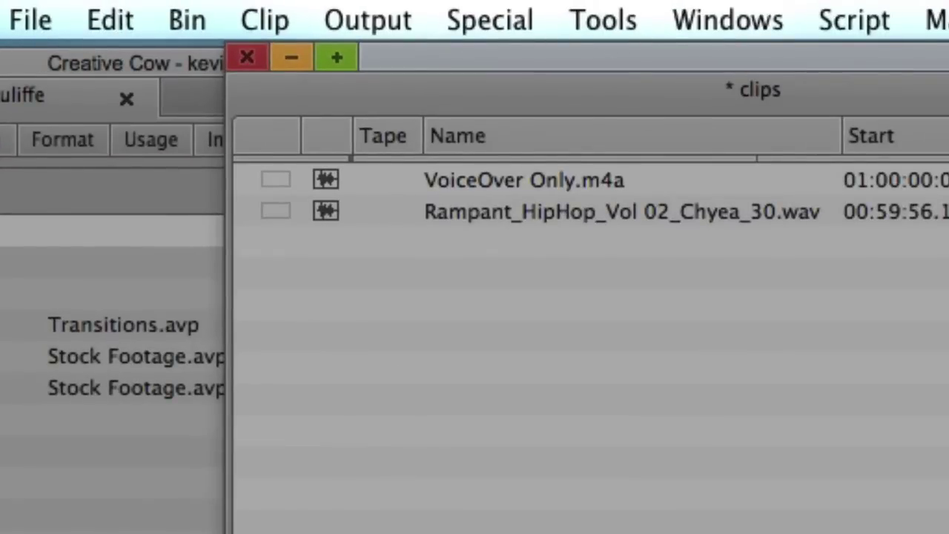
pyautogui.moveTo(381, 148); pyautogui.dragTo(948, 143)
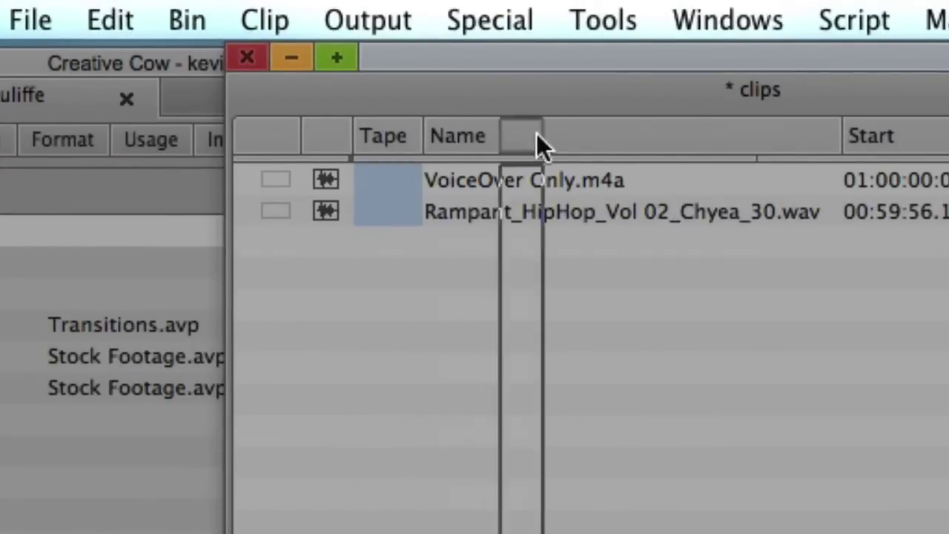
pyautogui.moveTo(395, 28); pyautogui.dragTo(398, 29)
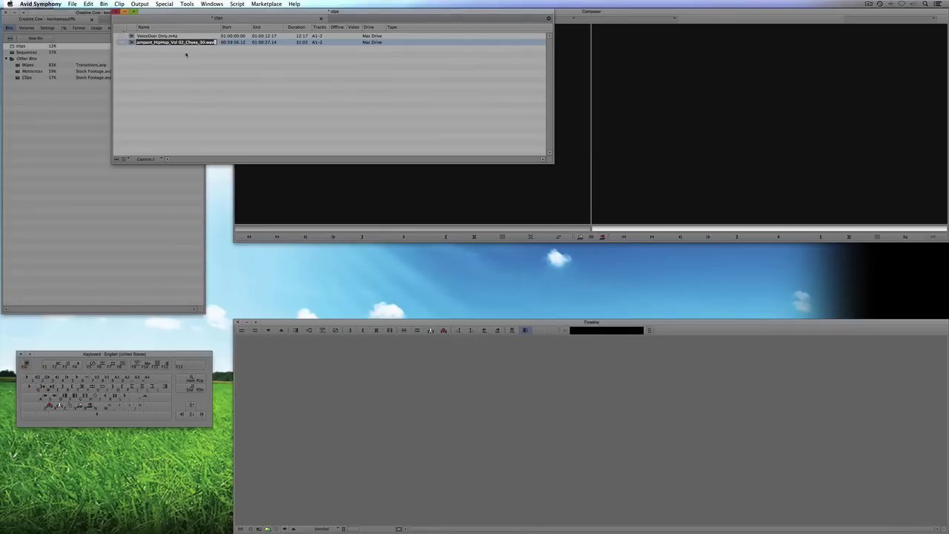
# Step: Rename the Rampant music clip to 'RDT Hip Hop Track 1' in the clips bin
pyautogui.click(186, 54)
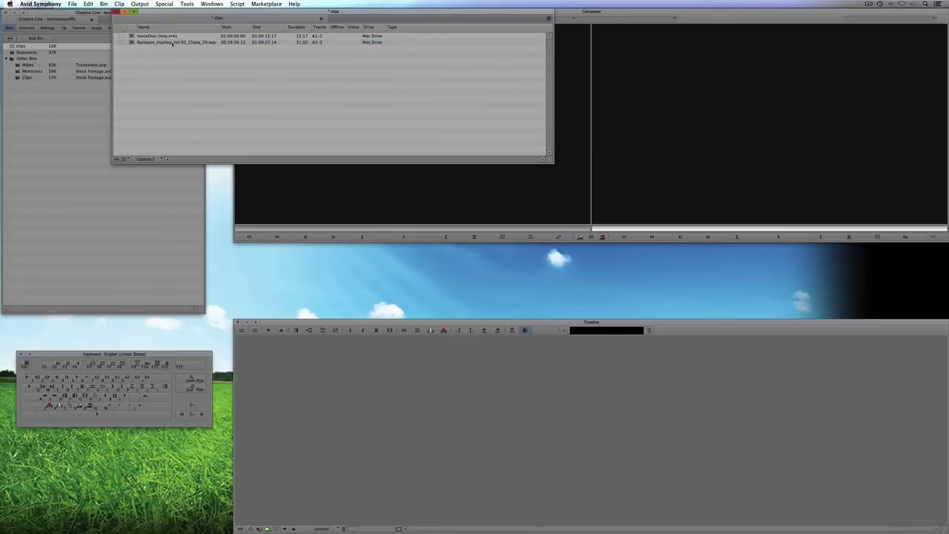
pyautogui.click(150, 43)
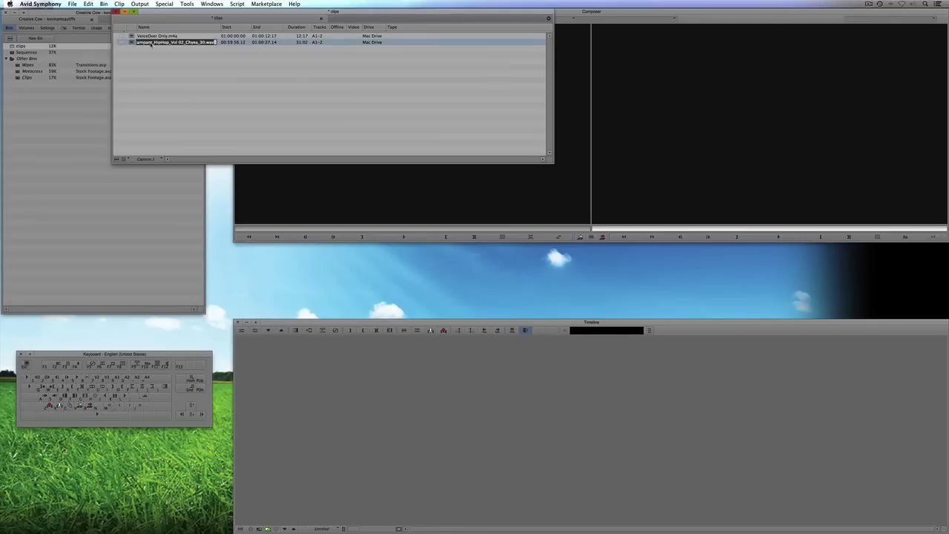
pyautogui.write('BD1')
pyautogui.write('Hi')
pyautogui.write('p Hop')
pyautogui.write(' Tra')
pyautogui.write('ck 1')
pyautogui.press('Return')
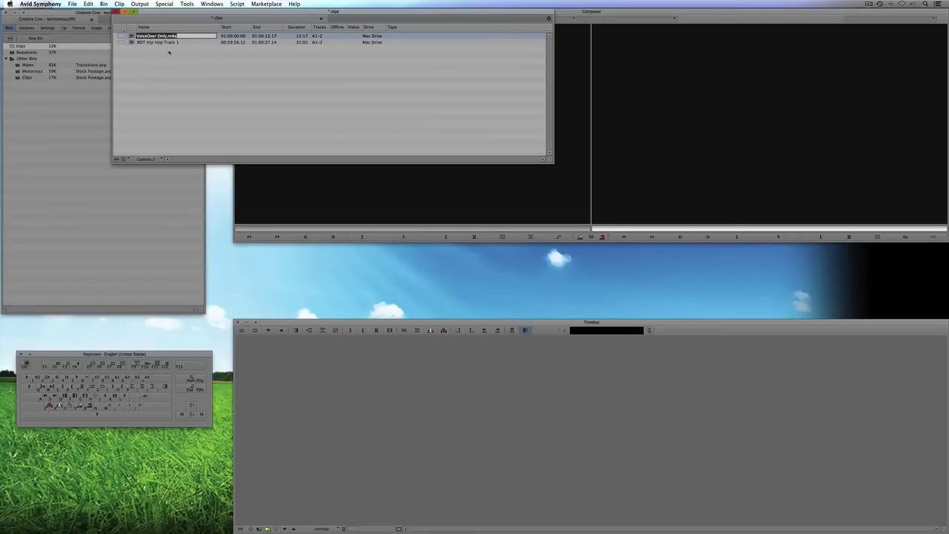
pyautogui.click(169, 52)
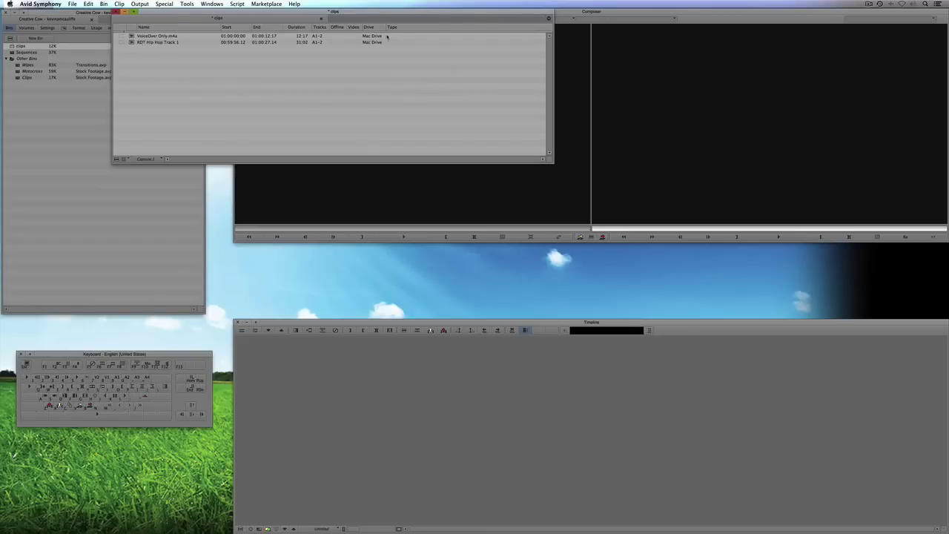
# Step: Select the Hip Hop Track 1 clip and bring up Clip > Modify to set its source tape
pyautogui.click(130, 44)
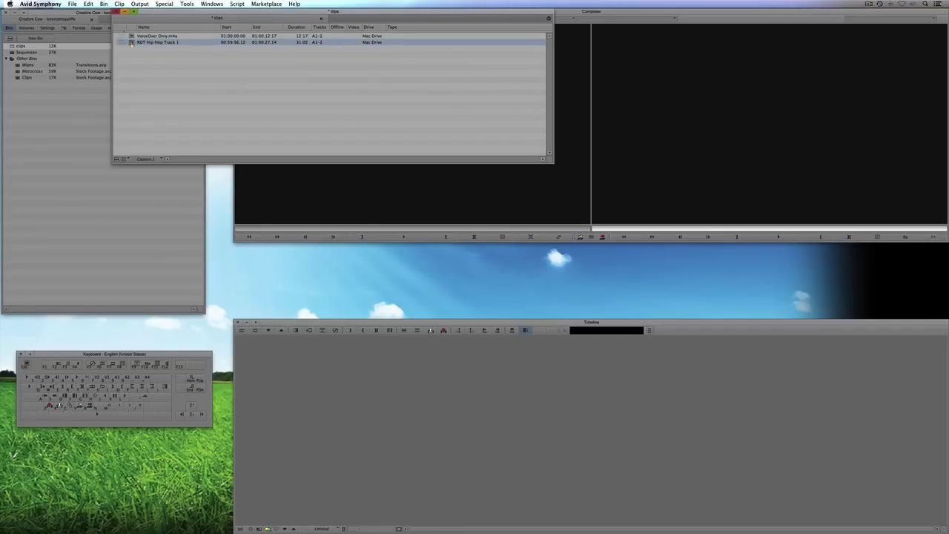
pyautogui.press('super+m')
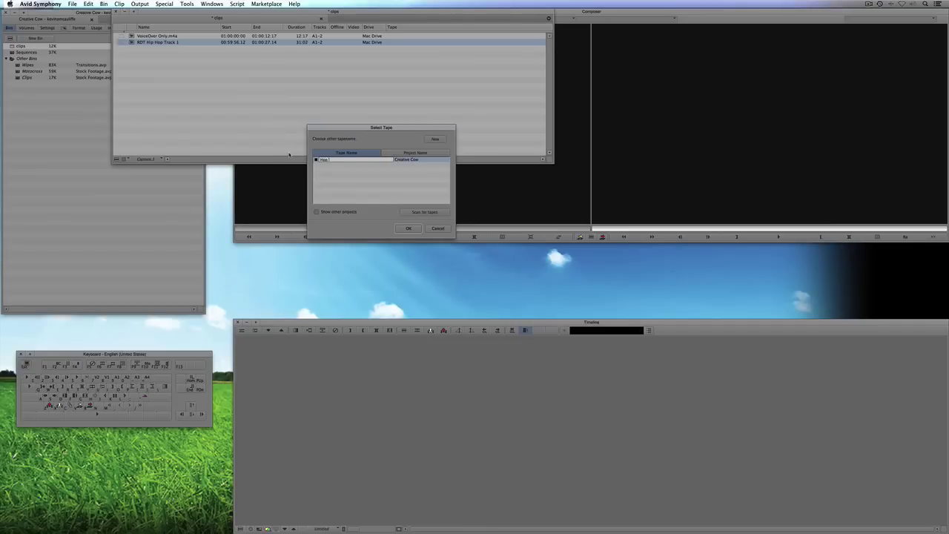
# Step: Name the new tape and confirm, assigning source tape ABCD1234 to RDT Hip Hop Track 1
pyautogui.write(' Hop')
pyautogui.click(408, 228)
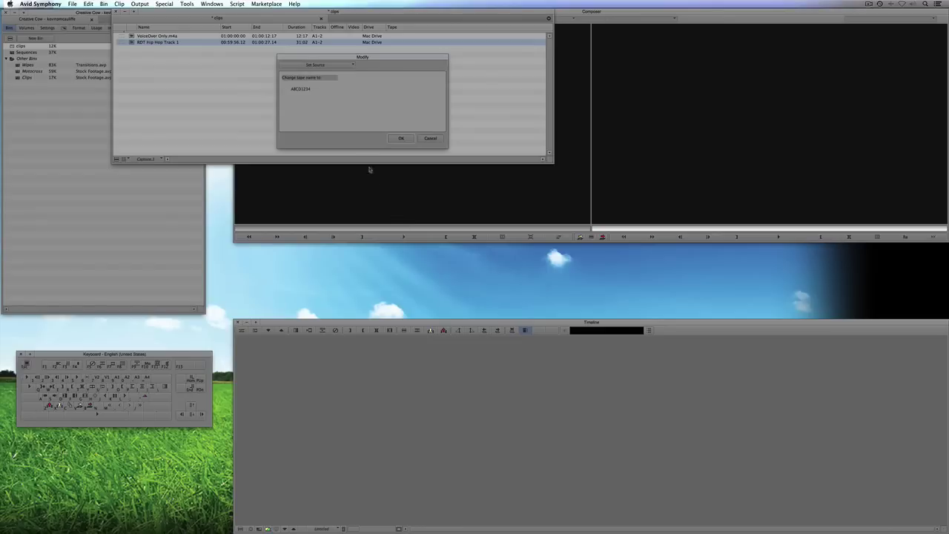
pyautogui.click(399, 137)
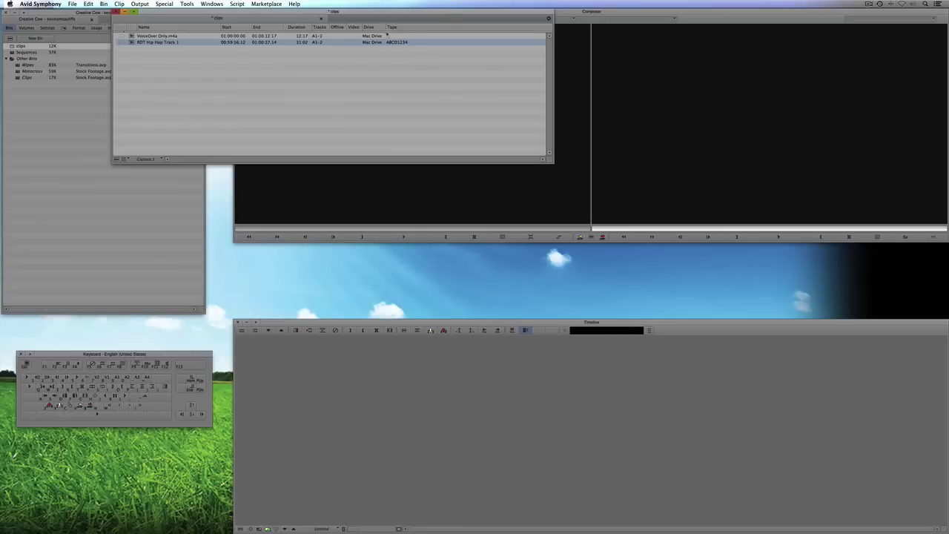
# Step: Rename the hip-hop clip to 'asdfasdfasdfsdfsfasdf'
pyautogui.click(181, 44)
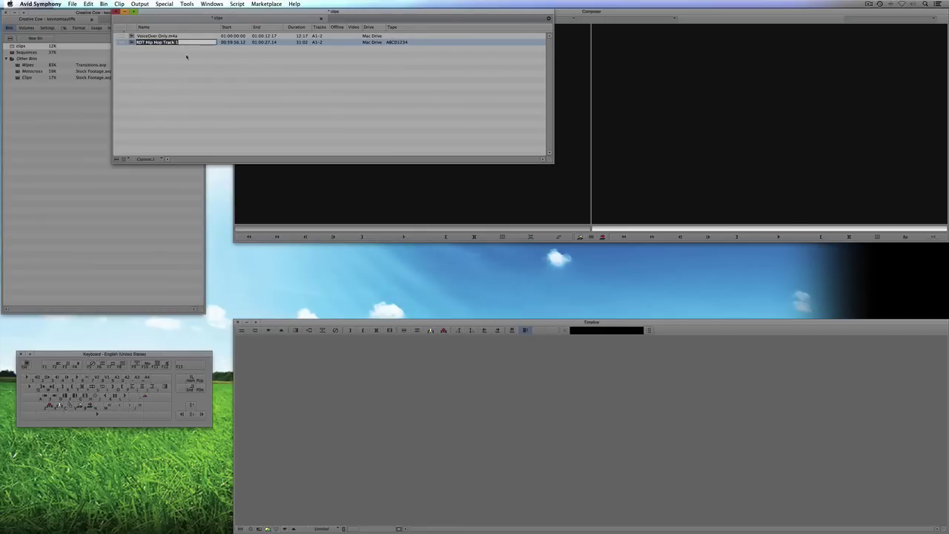
pyautogui.write('asdfasdfasdfsdfsfasdf')
pyautogui.press('Return')
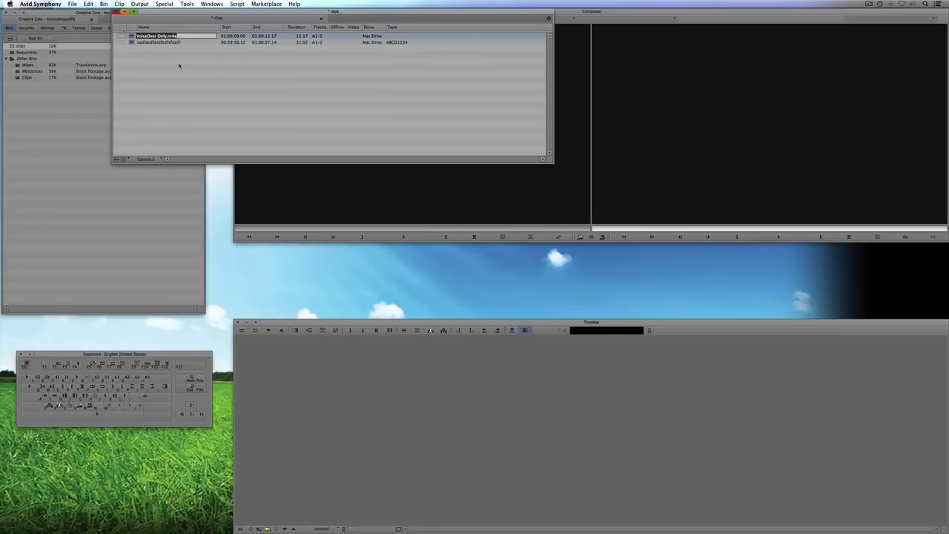
pyautogui.click(157, 61)
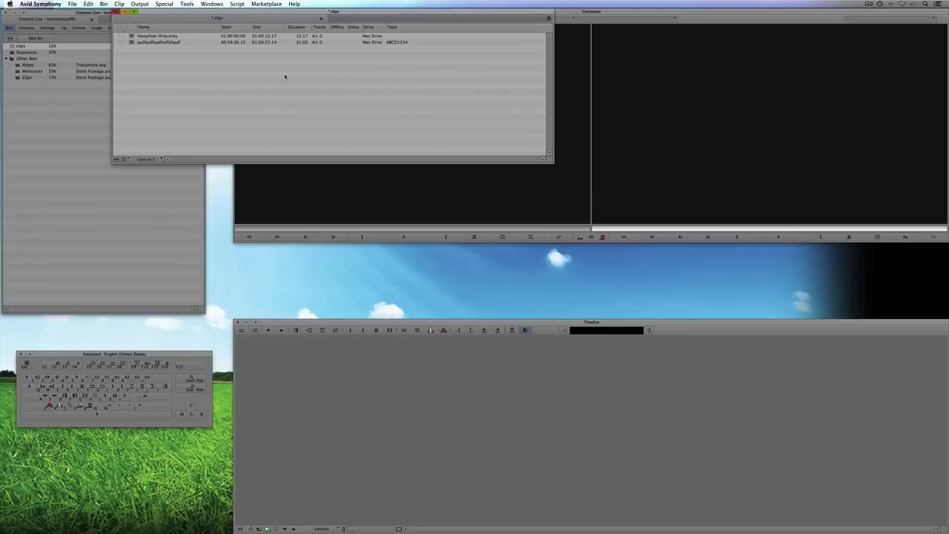
# Step: Close the clips bin, open the Motocross bin at upper left, and scrub 000958_VTXHD.mov to 01:00:17:13
pyautogui.click(116, 12)
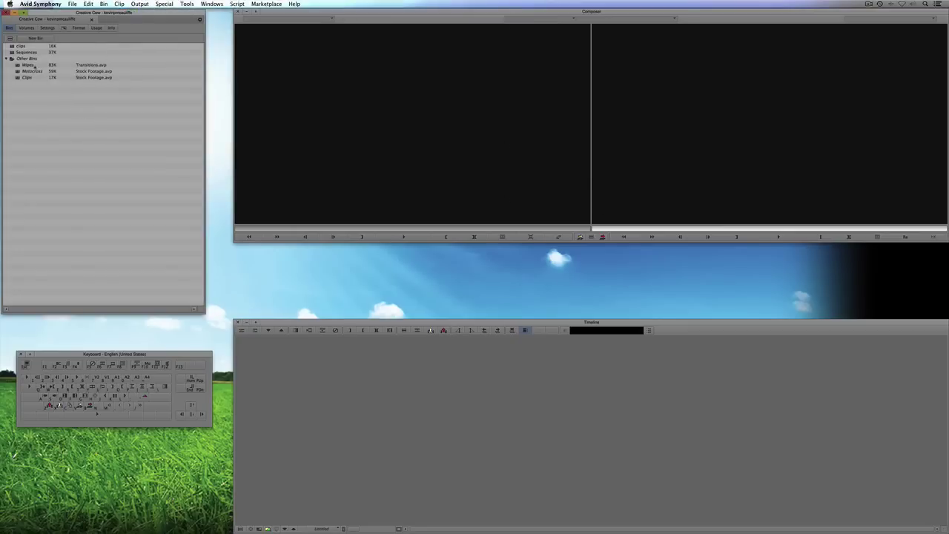
pyautogui.doubleClick(12, 48)
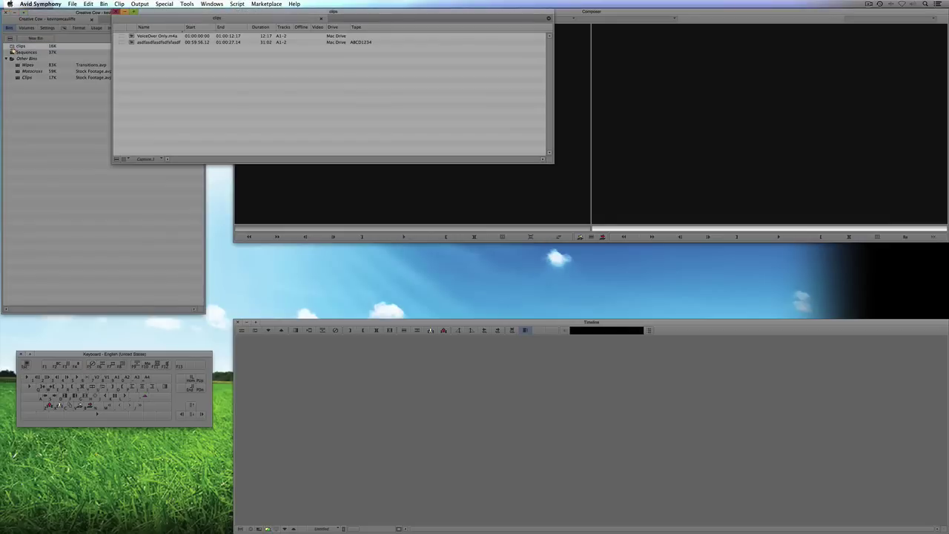
pyautogui.click(116, 12)
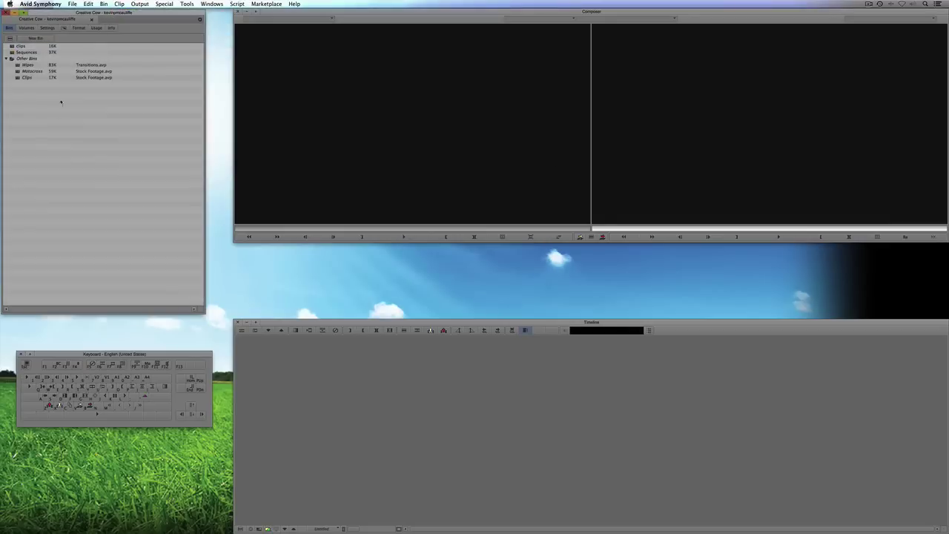
pyautogui.doubleClick(31, 71)
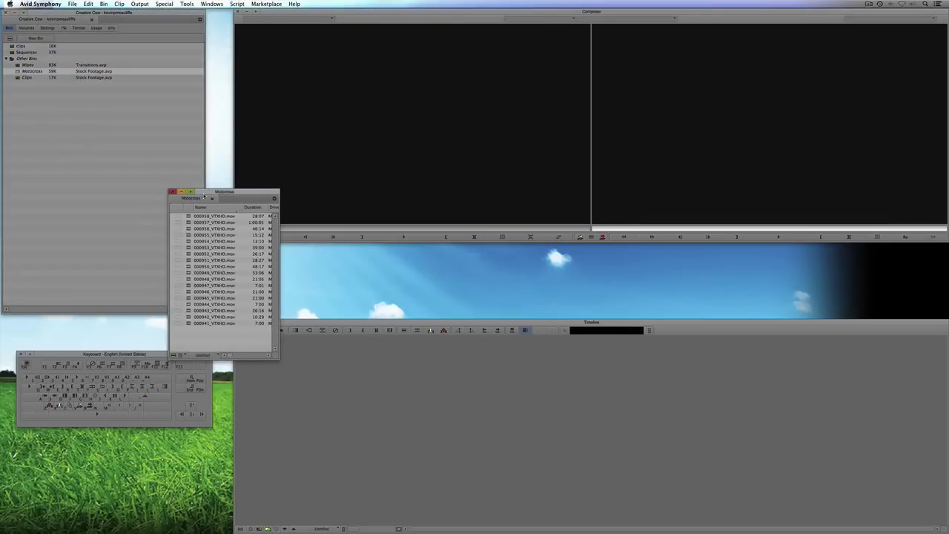
pyautogui.moveTo(225, 191); pyautogui.dragTo(367, 168)
pyautogui.moveTo(366, 230); pyautogui.dragTo(495, 228)
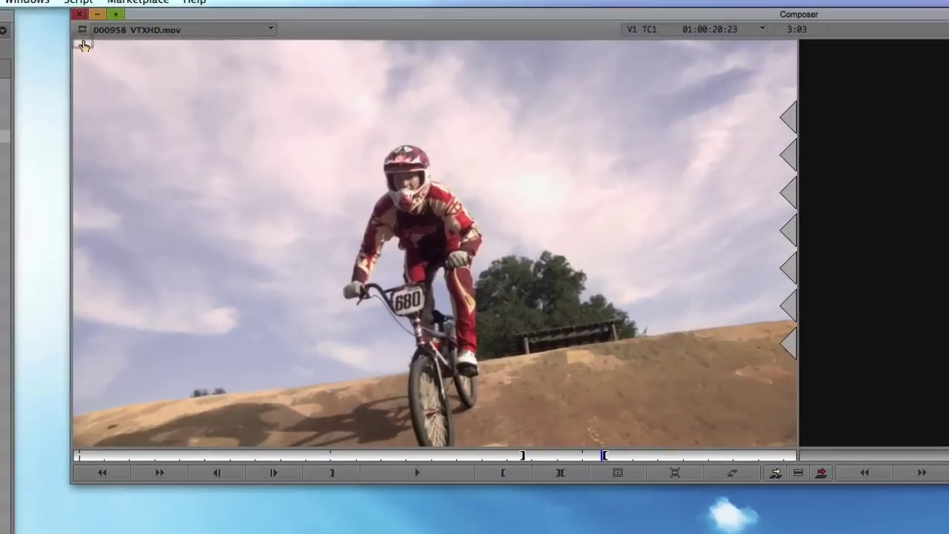
# Step: Save the marked section of the source clip as a subclip in the Motocross bin
pyautogui.moveTo(238, 19); pyautogui.dragTo(241, 60)
pyautogui.moveTo(86, 110); pyautogui.dragTo(14, 348)
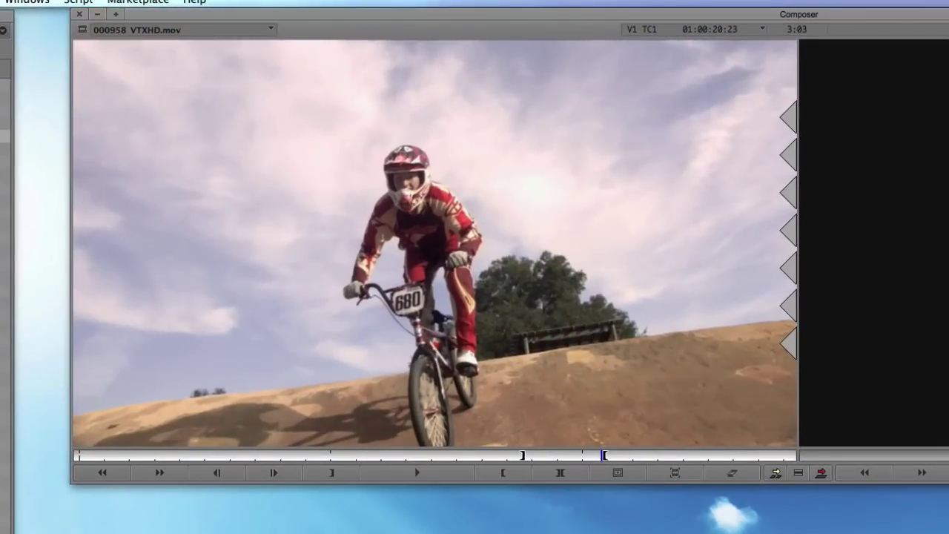
pyautogui.click(333, 271)
# Step: Mark 01:00:10:20 to 01:00:14:03 in the source clip and enlarge the Motocross bin
pyautogui.click(349, 454)
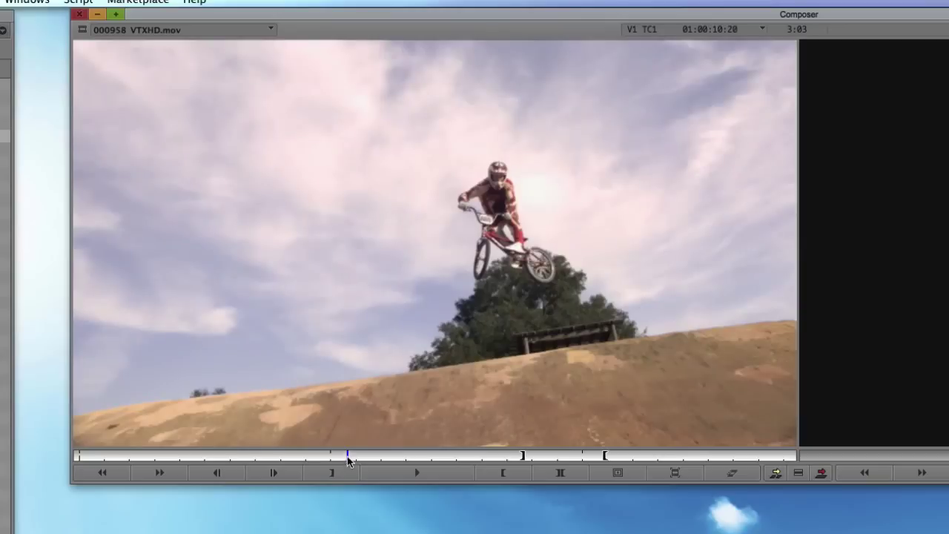
pyautogui.press('o')
pyautogui.moveTo(349, 455); pyautogui.dragTo(435, 454)
pyautogui.press('o')
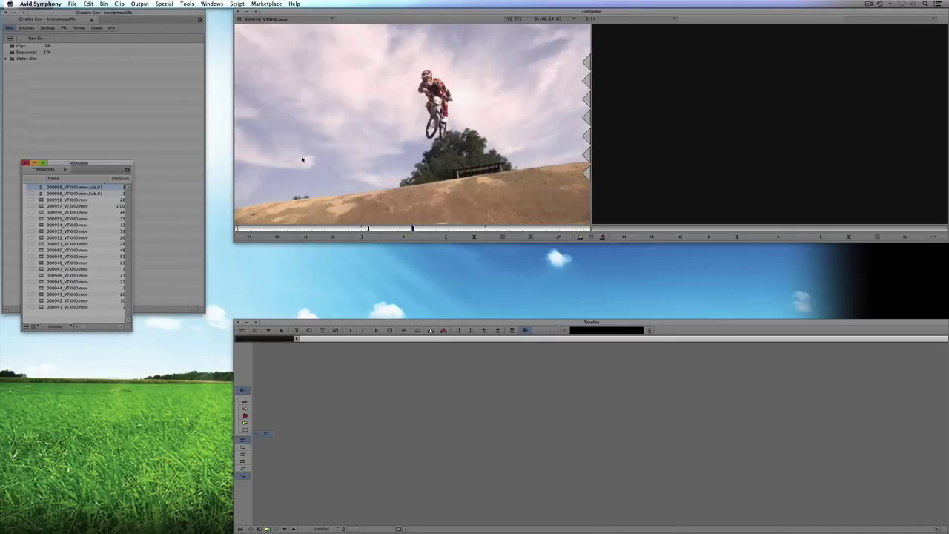
pyautogui.moveTo(129, 327); pyautogui.dragTo(205, 341)
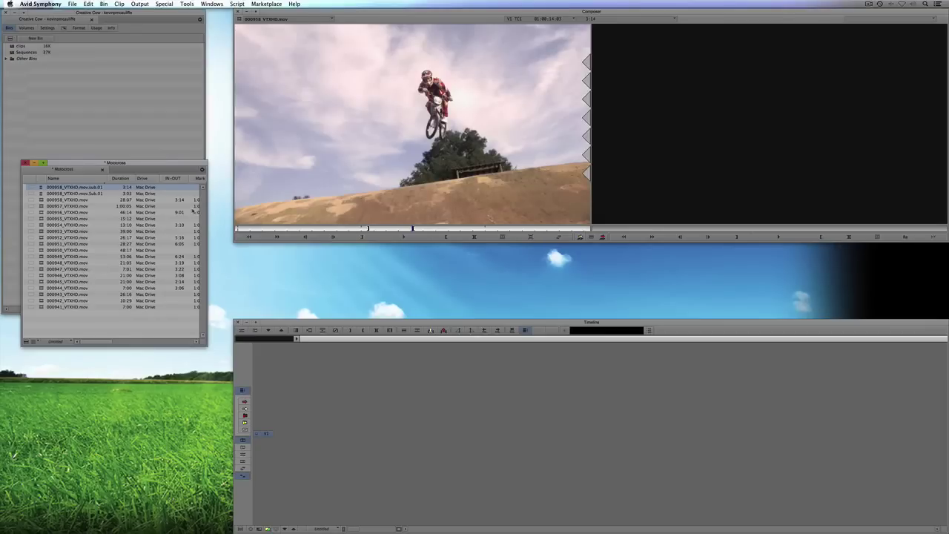
# Step: Activate the source monitor and step back to an earlier frame of 000958_VTXHD.mov
pyautogui.click(340, 190)
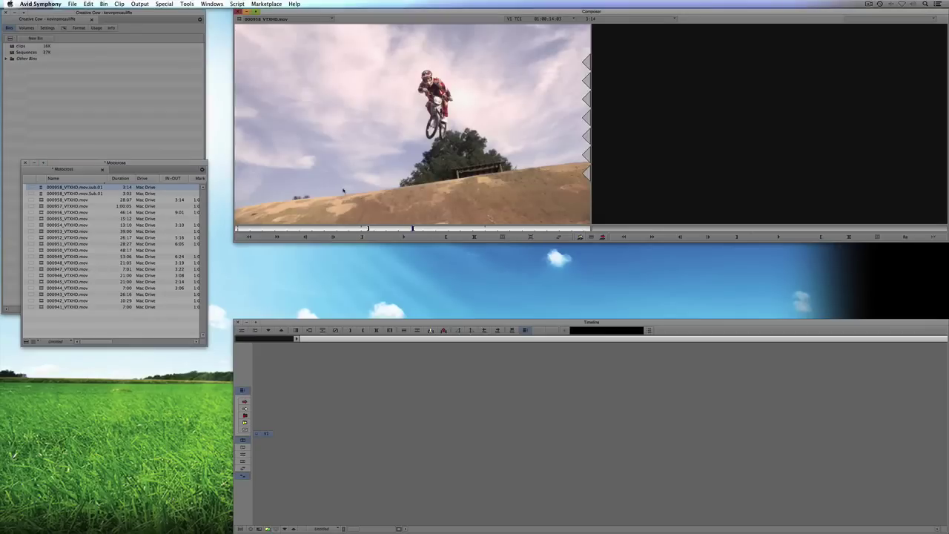
pyautogui.click(324, 230)
# Step: Mark a 13:20 section, splice it into a new sequence, and add a V2 track
pyautogui.press('i')
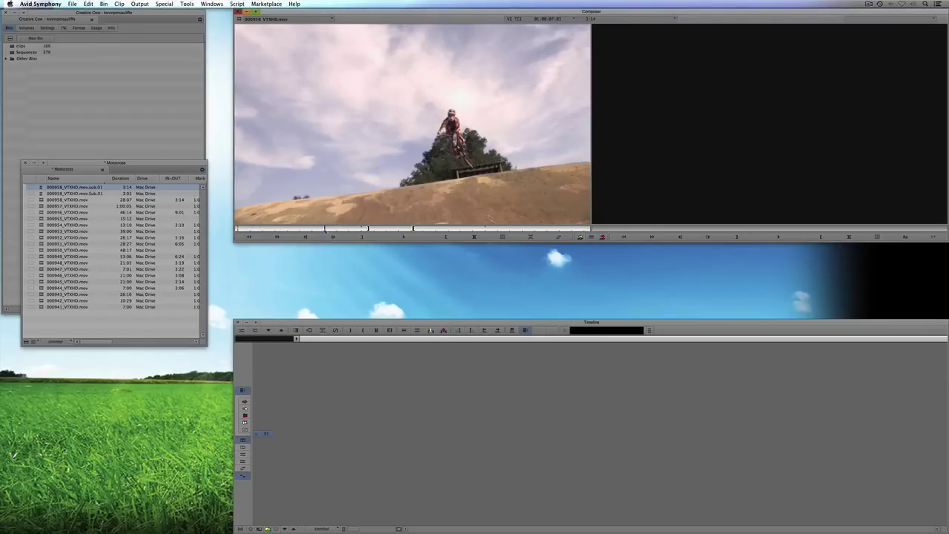
pyautogui.press('l')
pyautogui.press('l')
pyautogui.press('l')
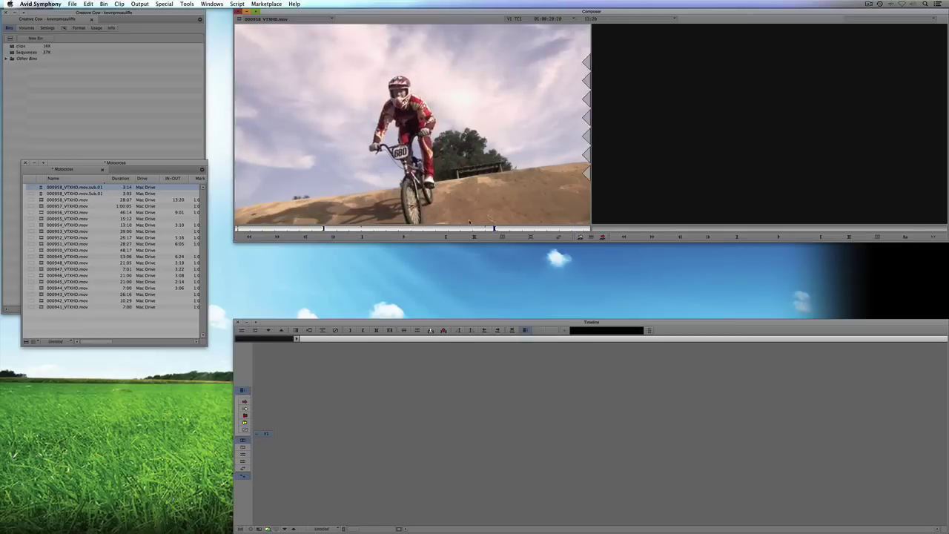
pyautogui.press('b')
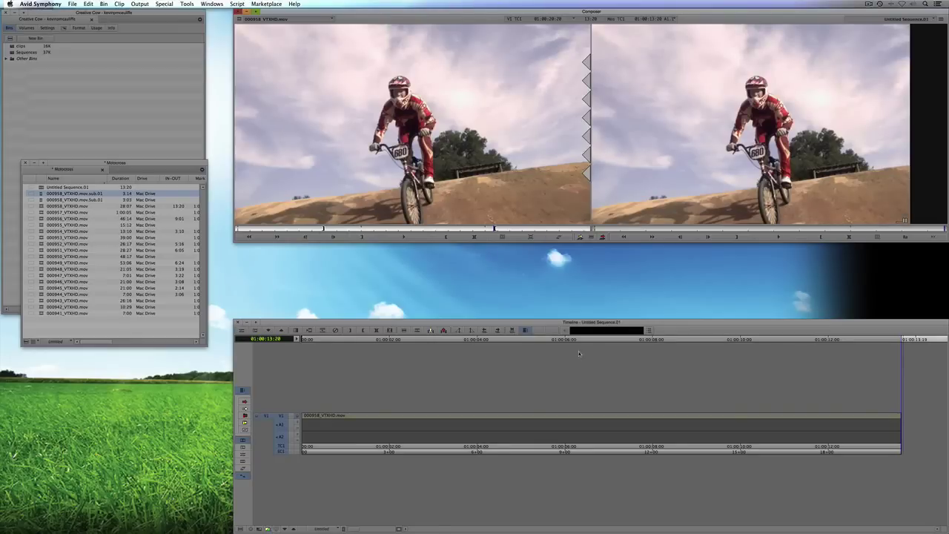
pyautogui.press('Escape')
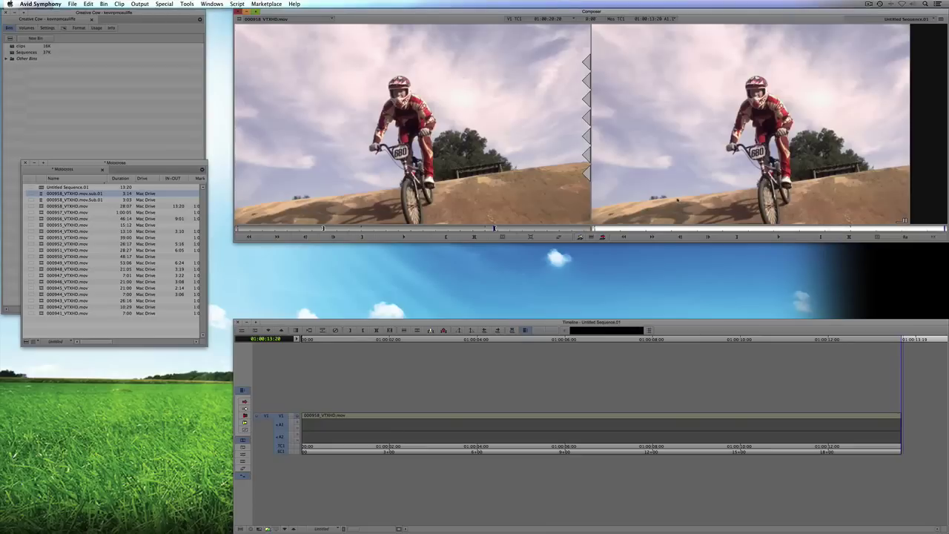
pyautogui.press('super+y')
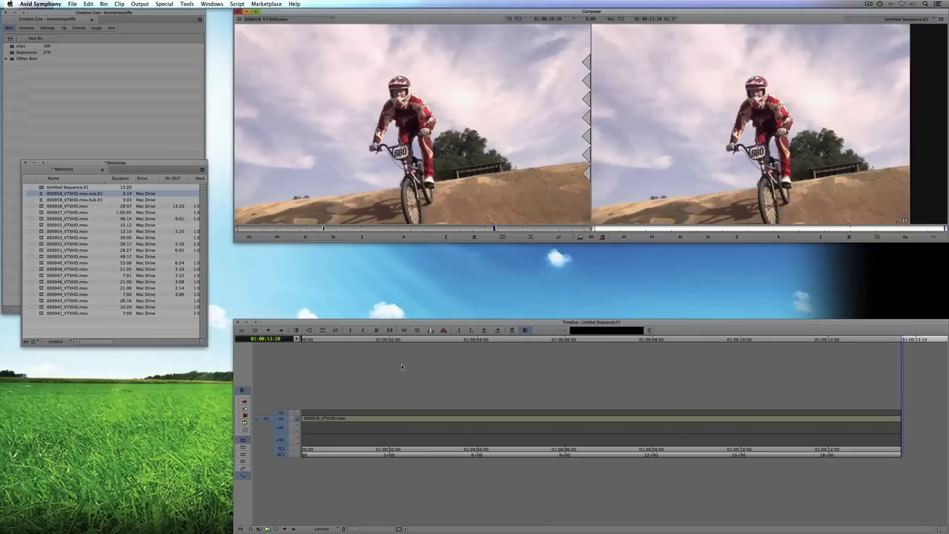
# Step: Park the sequence at 01:00:05:19 and start a new title in Title Tool
pyautogui.click(293, 433)
pyautogui.moveTo(297, 420); pyautogui.dragTo(557, 419)
pyautogui.click(660, 164)
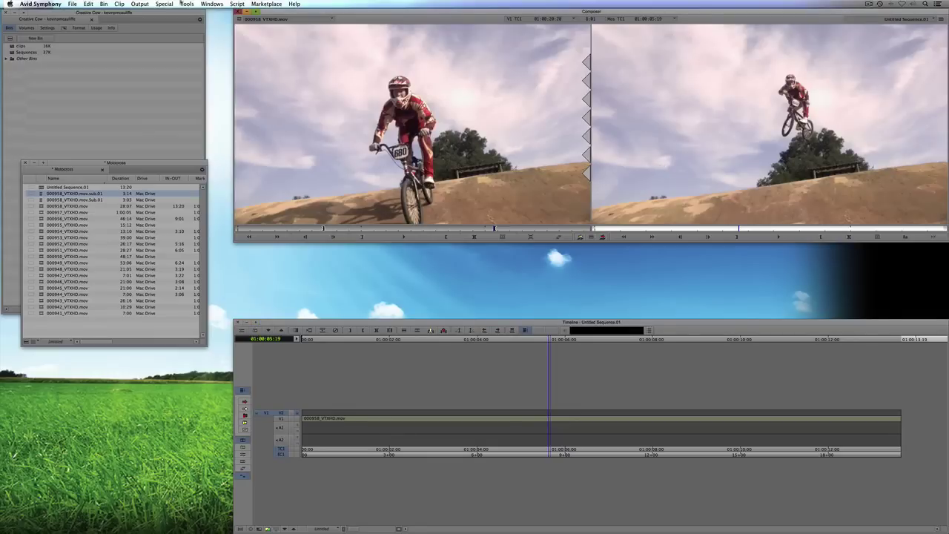
pyautogui.click(119, 4)
pyautogui.click(137, 43)
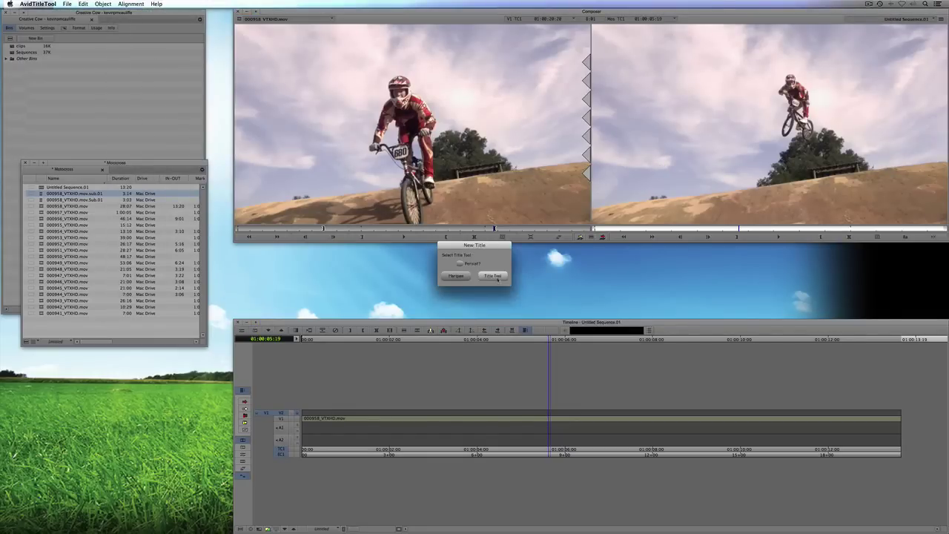
pyautogui.click(492, 275)
# Step: Type MOTOCROSS in the title editor and set the text to 72 points
pyautogui.moveTo(357, 124); pyautogui.dragTo(306, 126)
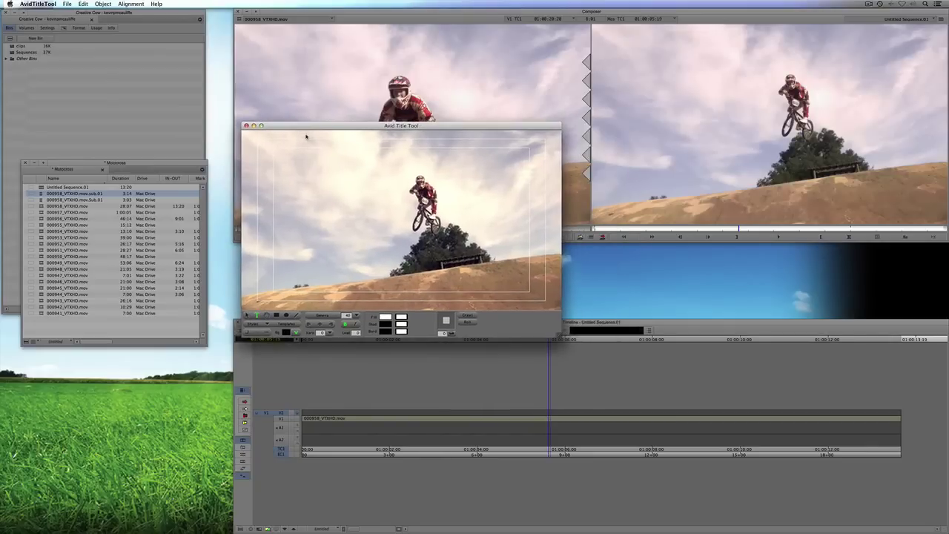
pyautogui.write('MOTOCROSS')
pyautogui.click(248, 315)
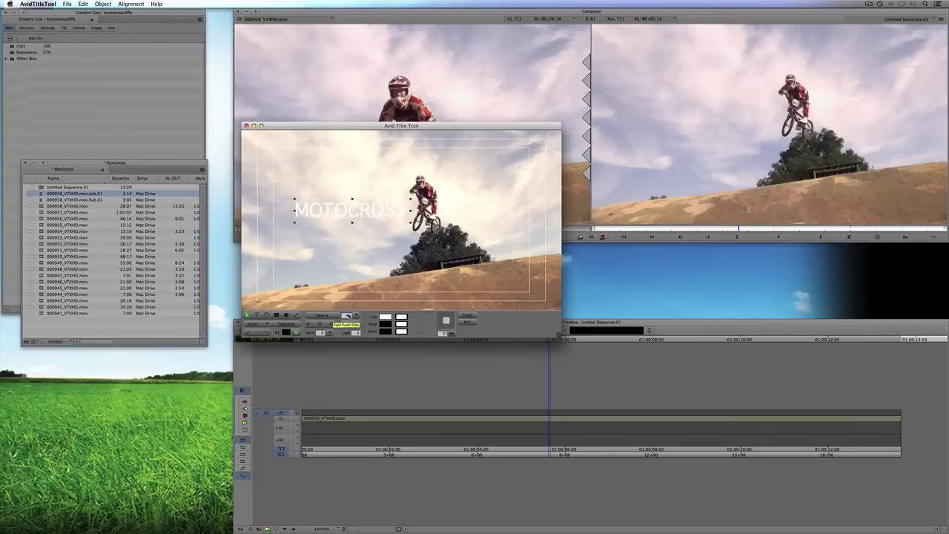
pyautogui.click(347, 315)
pyautogui.press('Return')
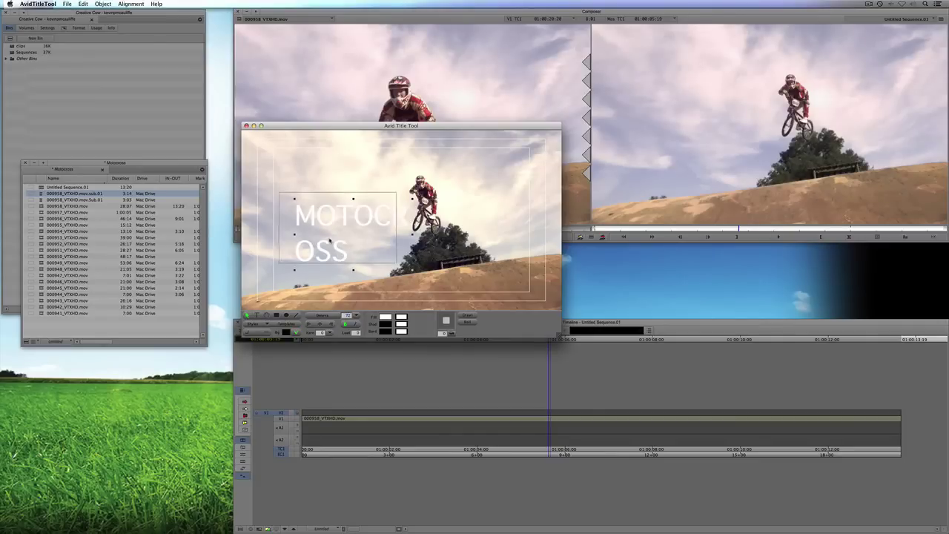
# Step: Reposition and widen the text box, add a depth-5 drop shadow, and centre the text
pyautogui.moveTo(324, 239); pyautogui.dragTo(302, 231)
pyautogui.moveTo(392, 227); pyautogui.dragTo(535, 238)
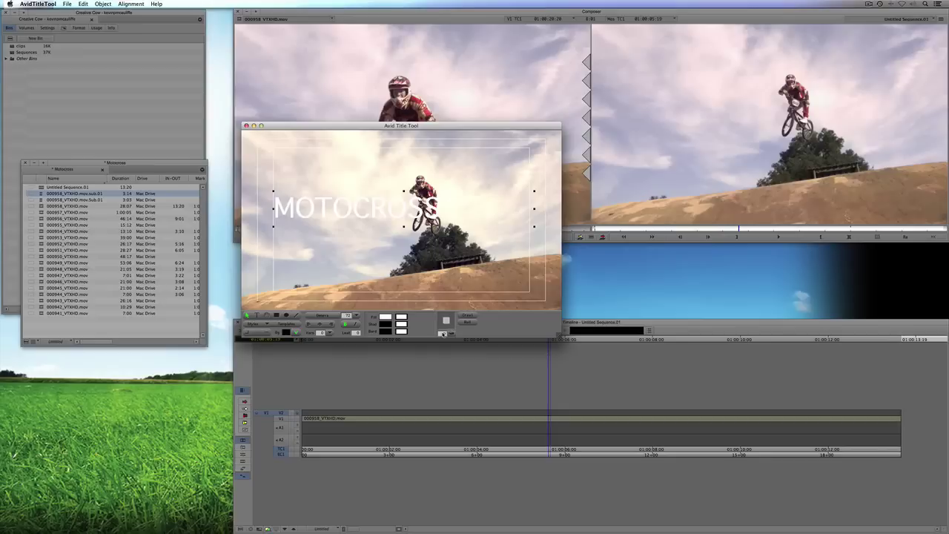
pyautogui.moveTo(442, 333); pyautogui.dragTo(449, 333)
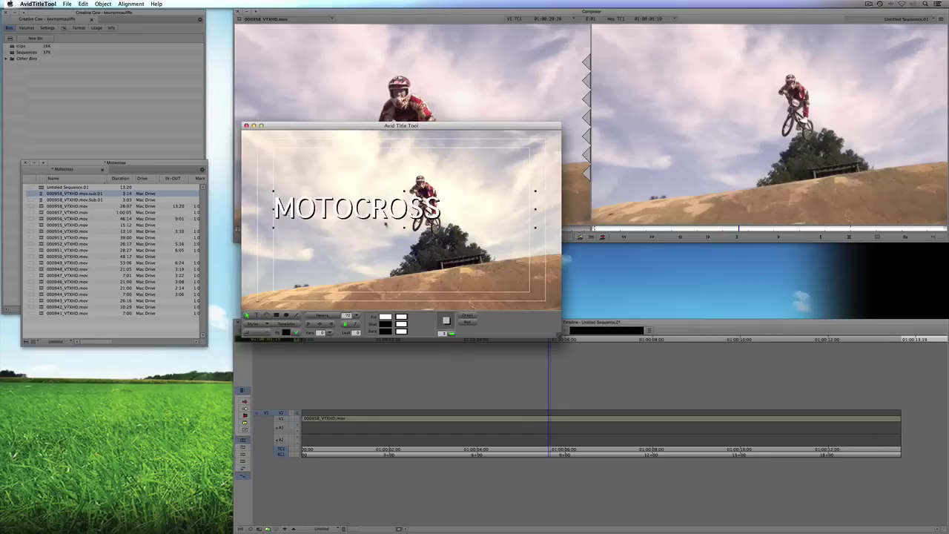
pyautogui.click(320, 323)
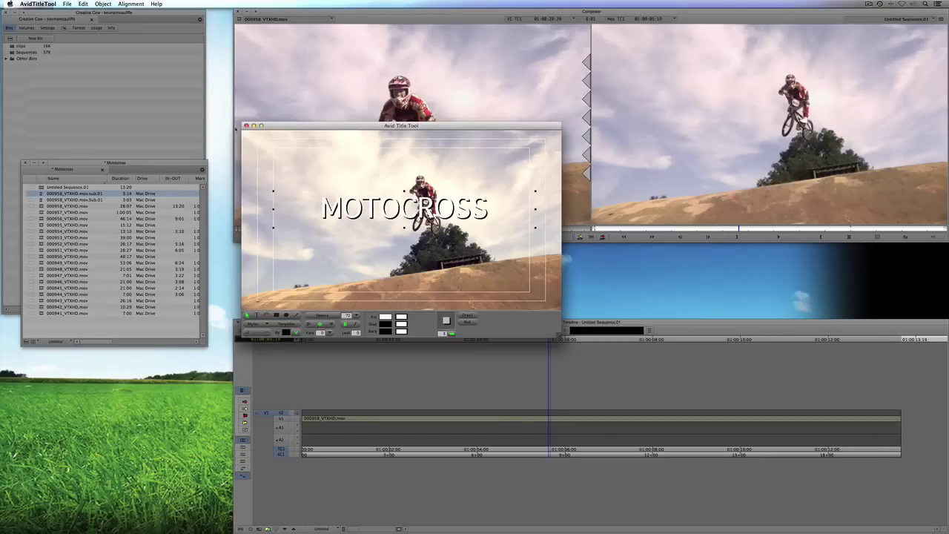
pyautogui.click(246, 125)
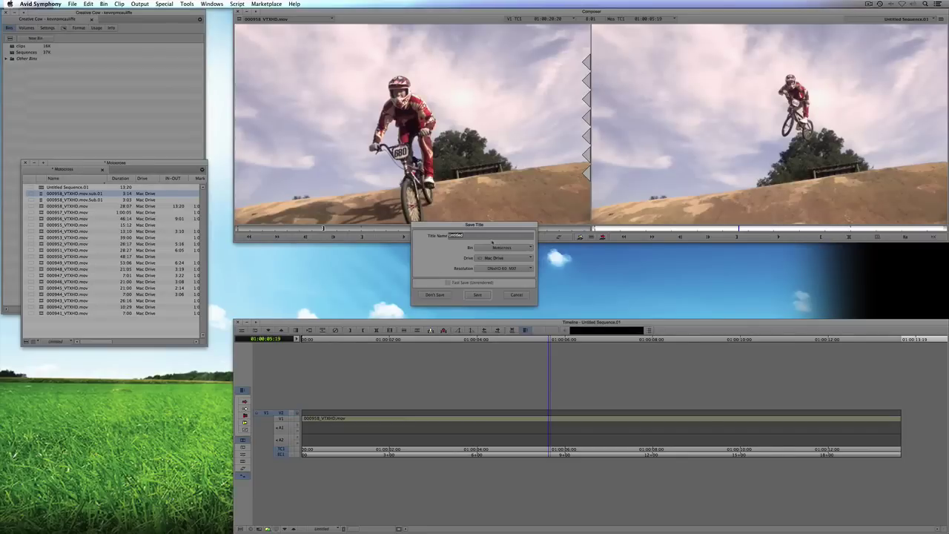
# Step: Save the title as Motocross and mark an In point at 01:00:02:26
pyautogui.write('Motocro')
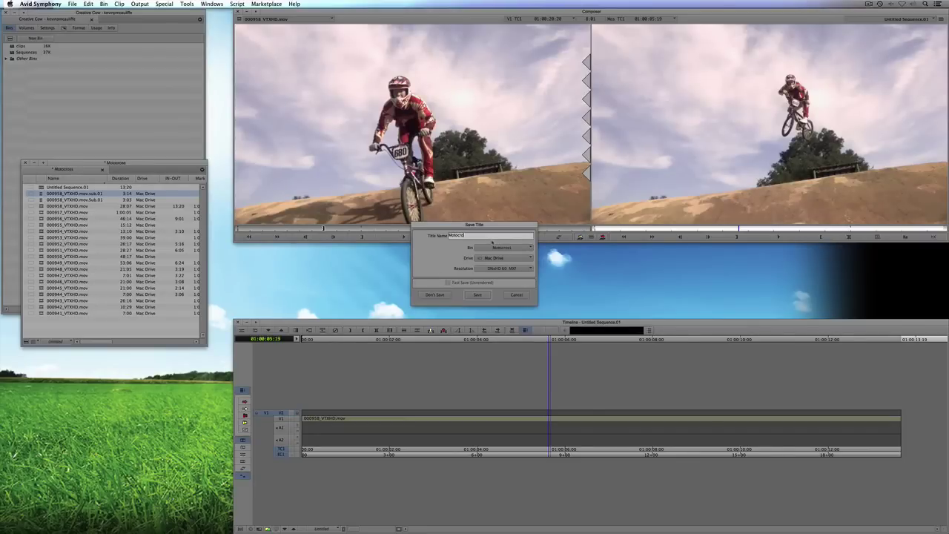
pyautogui.write('ss')
pyautogui.press('Return')
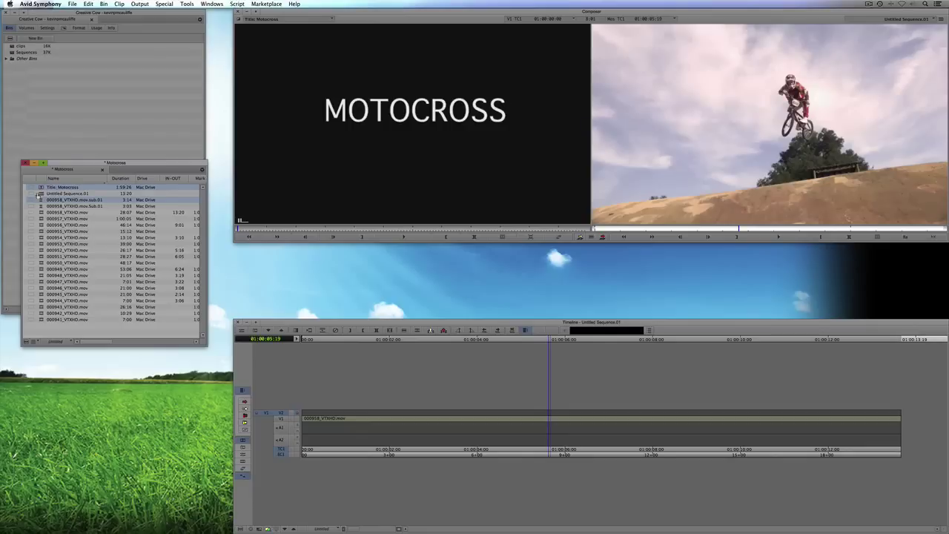
pyautogui.click(371, 186)
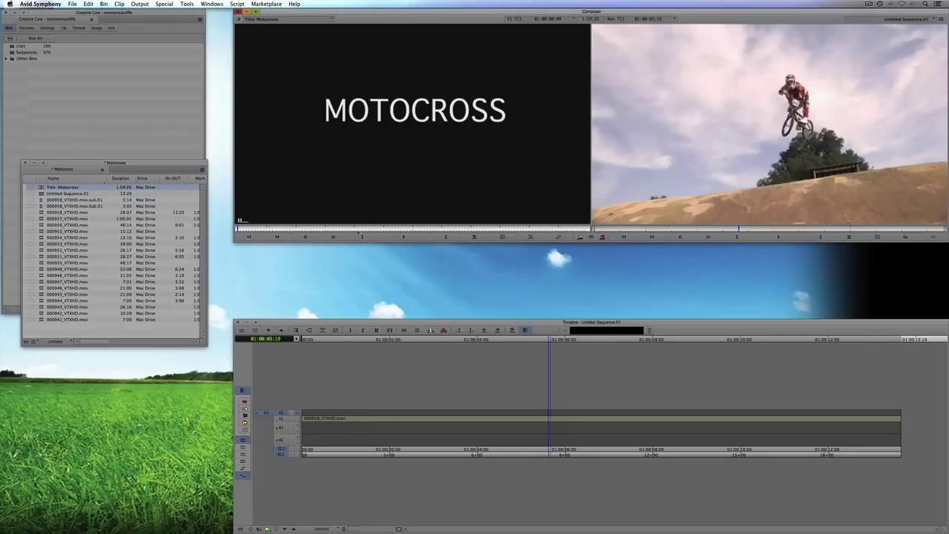
pyautogui.moveTo(453, 421); pyautogui.dragTo(429, 420)
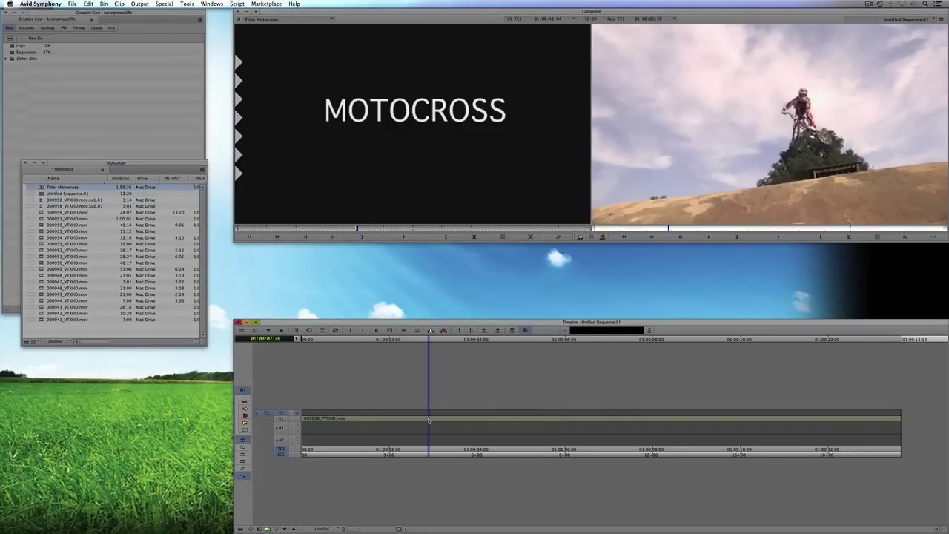
pyautogui.press('i')
# Step: Mark an Out point at 01:00:11:11 and overwrite the Motocross title onto V2
pyautogui.press('l')
pyautogui.press('o')
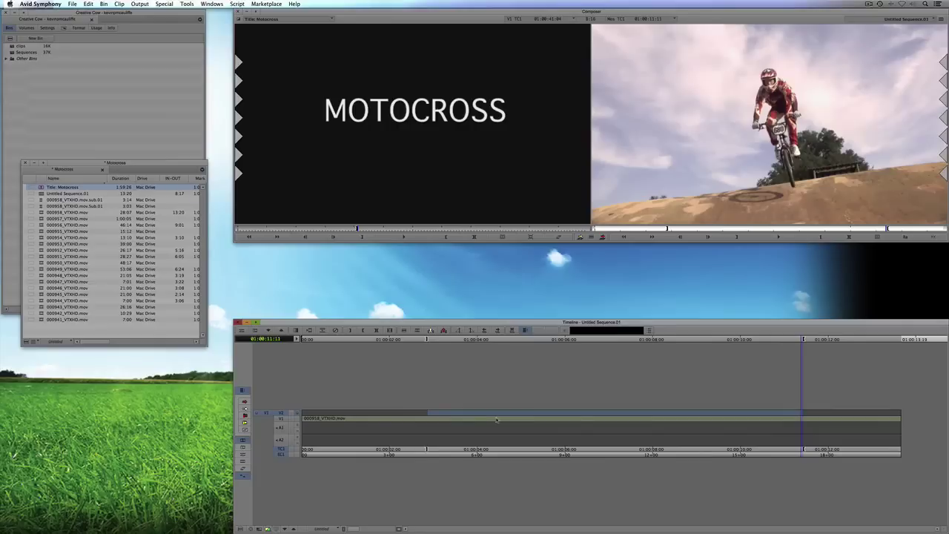
pyautogui.press('b')
pyautogui.moveTo(492, 417); pyautogui.dragTo(415, 409)
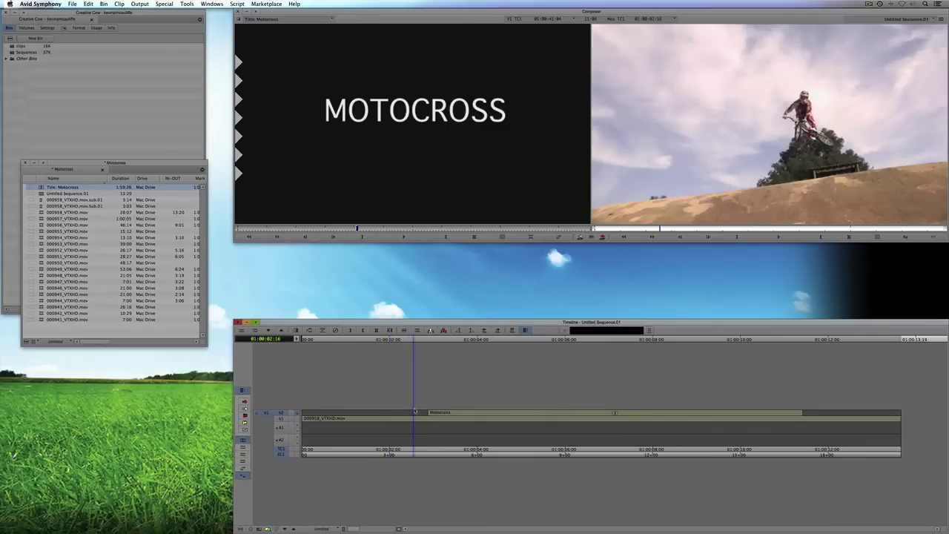
pyautogui.press('\\')
# Step: Add a dissolve at the title's start and an Ending at Cut dissolve at its end
pyautogui.moveTo(486, 256)
pyautogui.mouseDown()
pyautogui.moveTo(478, 256)
pyautogui.moveTo(486, 257)
pyautogui.mouseUp()
pyautogui.click(437, 309)
pyautogui.press('s')
pyautogui.press('\\')
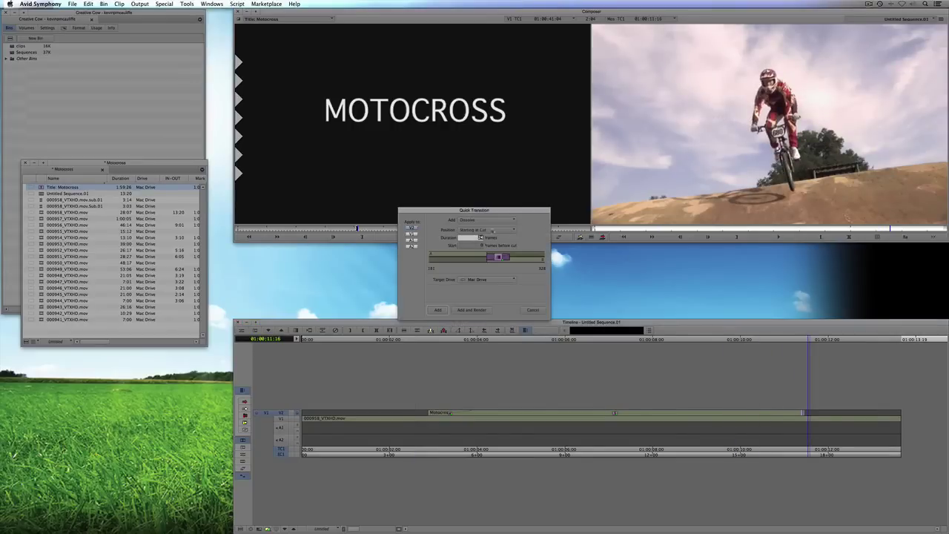
pyautogui.click(492, 230)
pyautogui.click(480, 239)
pyautogui.click(437, 309)
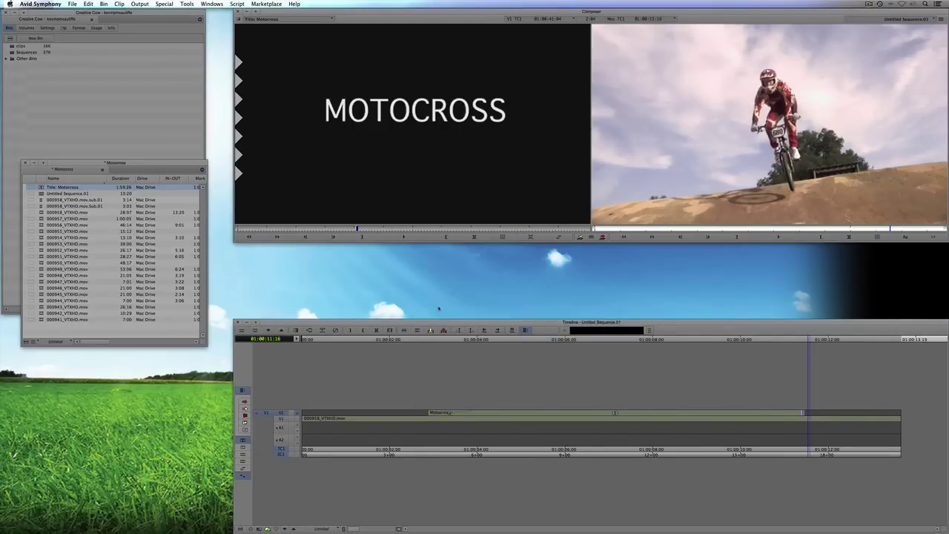
pyautogui.moveTo(424, 406); pyautogui.dragTo(543, 441)
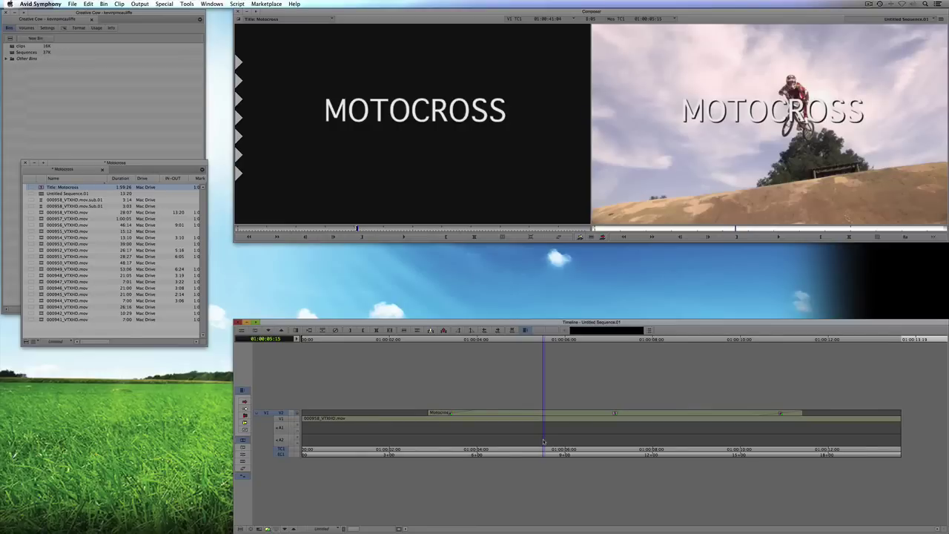
# Step: Review the title and give it a 24-frame fade up and fade down
pyautogui.moveTo(543, 438); pyautogui.dragTo(437, 426)
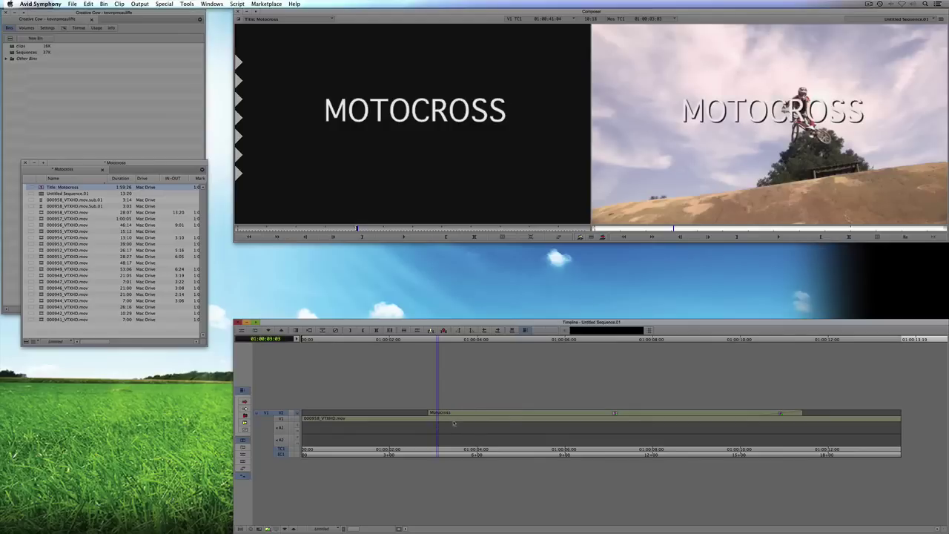
pyautogui.moveTo(757, 427); pyautogui.dragTo(787, 430)
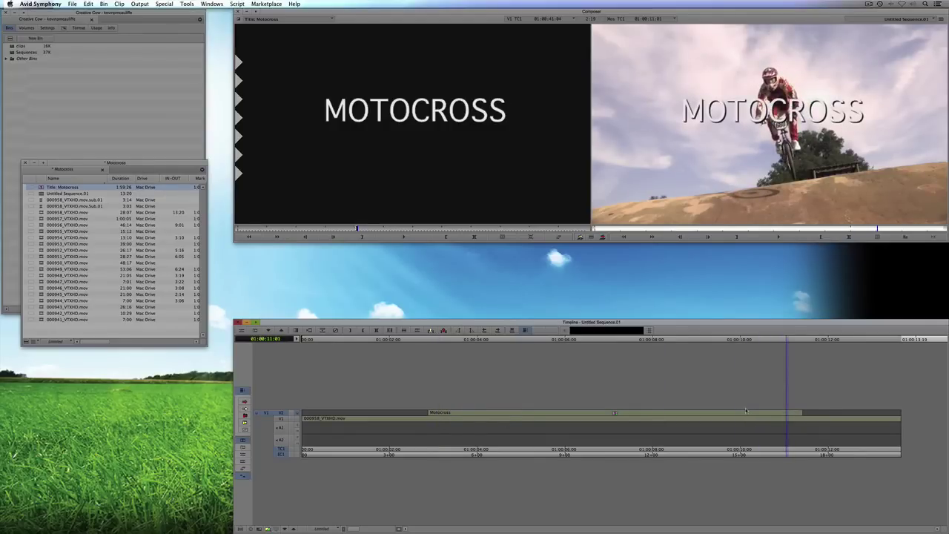
pyautogui.moveTo(738, 413); pyautogui.dragTo(606, 420)
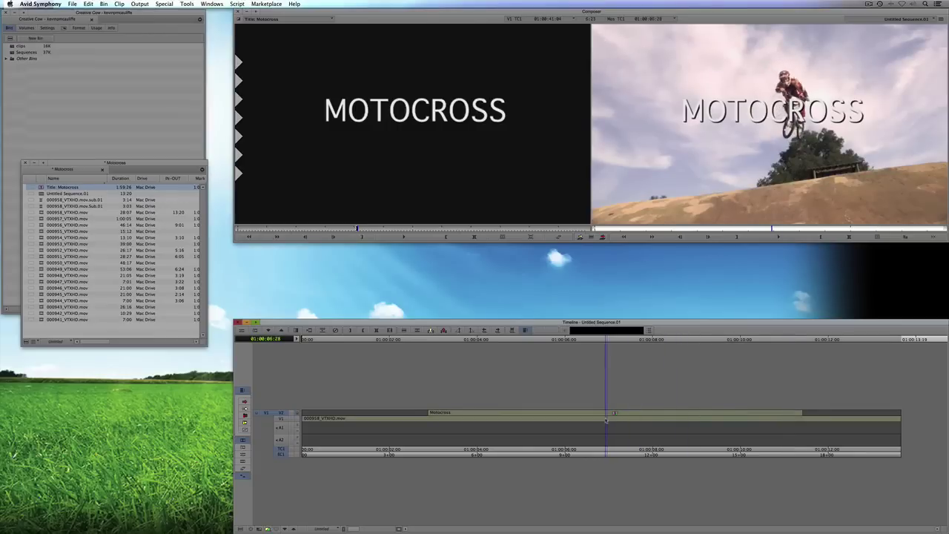
pyautogui.press('f')
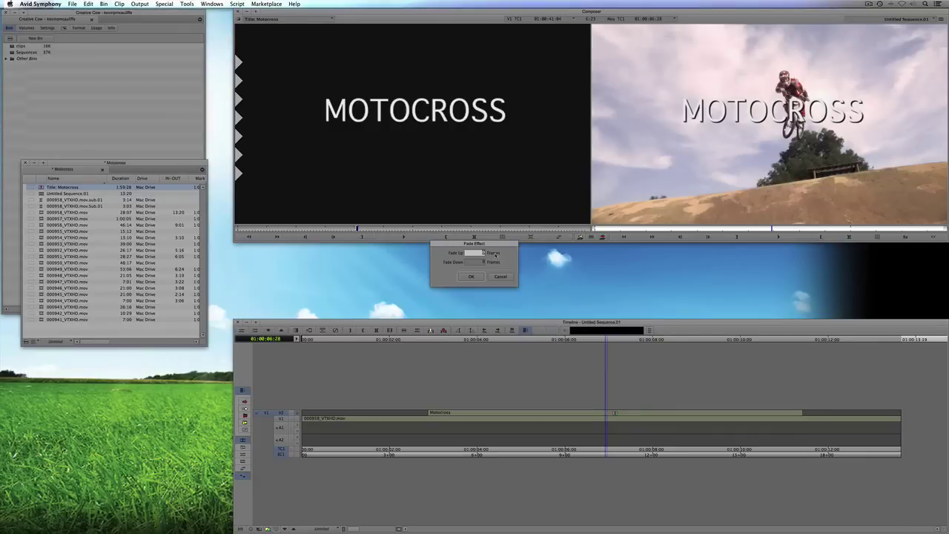
pyautogui.press('Tab')
pyautogui.press('Return')
# Step: Select the Motocross title clip on V2 to show its effect parameters
pyautogui.click(481, 409)
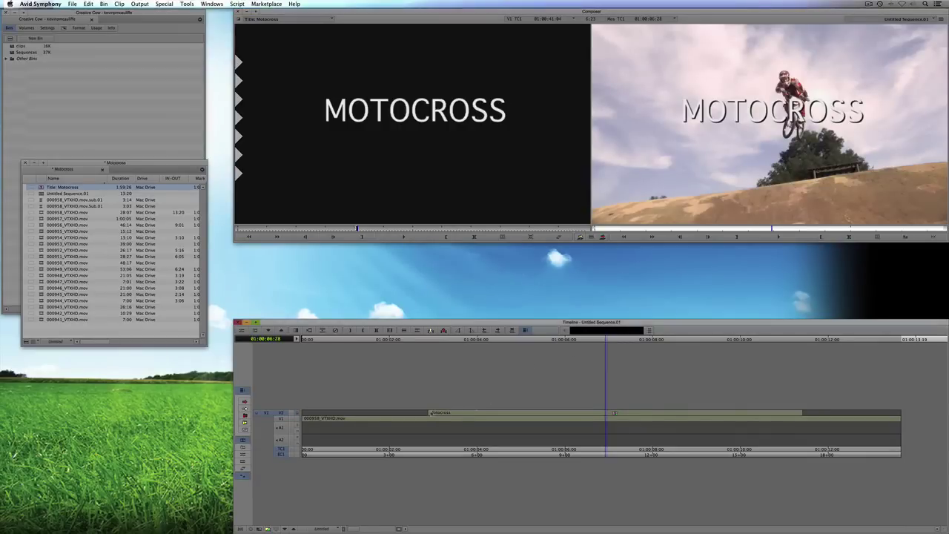
pyautogui.moveTo(437, 413); pyautogui.dragTo(640, 405)
pyautogui.click(634, 412)
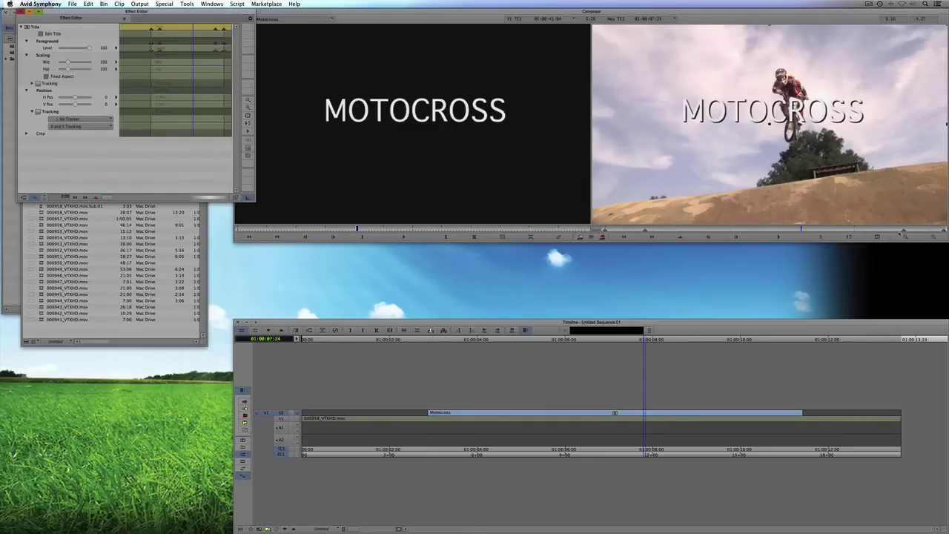
# Step: Close the Effect Editor, load the Motocross title in the source monitor, and patch source video to V3
pyautogui.click(848, 237)
pyautogui.click(606, 417)
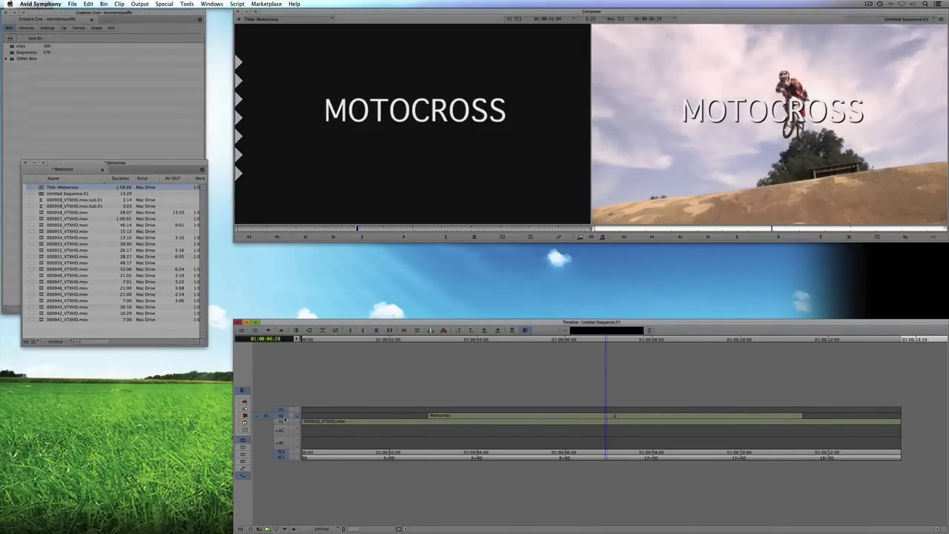
pyautogui.click(282, 409)
# Step: Overwrite clip 000946_VTXHD.mov, cued to 01:00:09:19, onto V3 above the title
pyautogui.moveTo(66, 288); pyautogui.dragTo(326, 141)
pyautogui.click(399, 228)
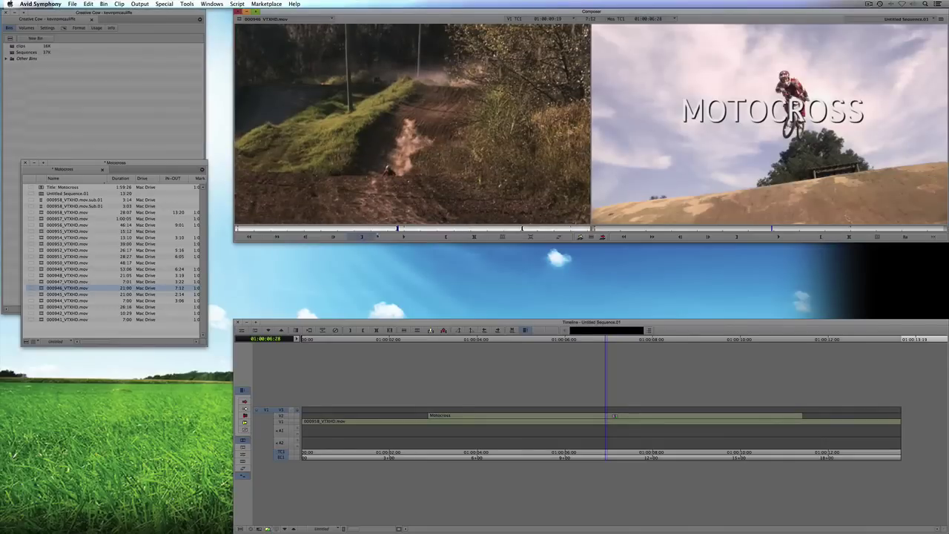
pyautogui.moveTo(470, 424); pyautogui.dragTo(461, 424)
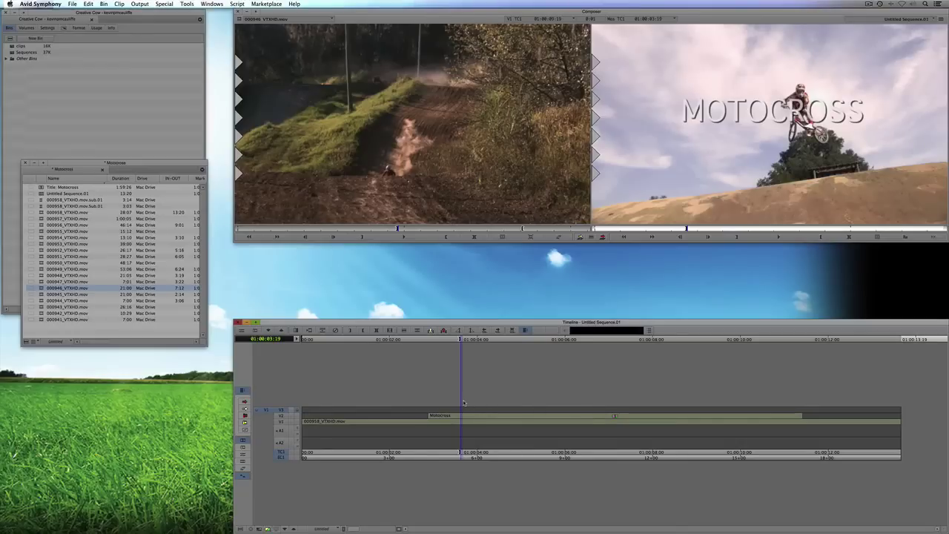
pyautogui.press('b')
pyautogui.moveTo(529, 416); pyautogui.dragTo(606, 416)
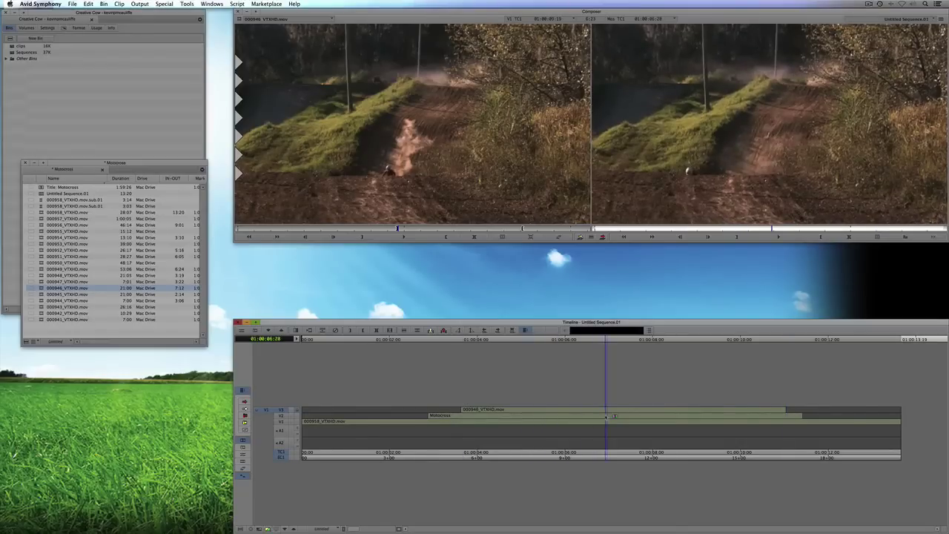
pyautogui.press('super+8')
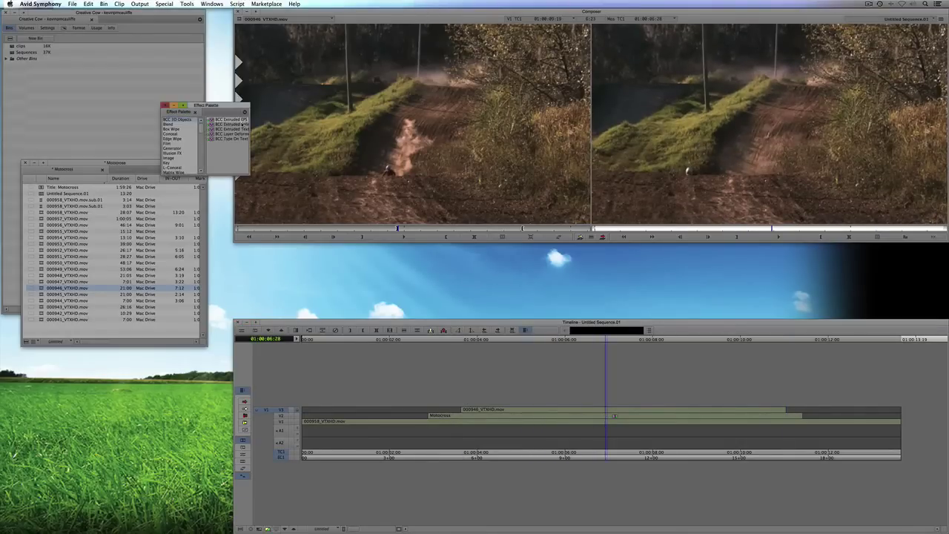
# Step: Apply the Blend 3D Warp effect to the 000946 clip, shrinking it into an inset
pyautogui.moveTo(220, 108); pyautogui.dragTo(489, 293)
pyautogui.click(131, 141)
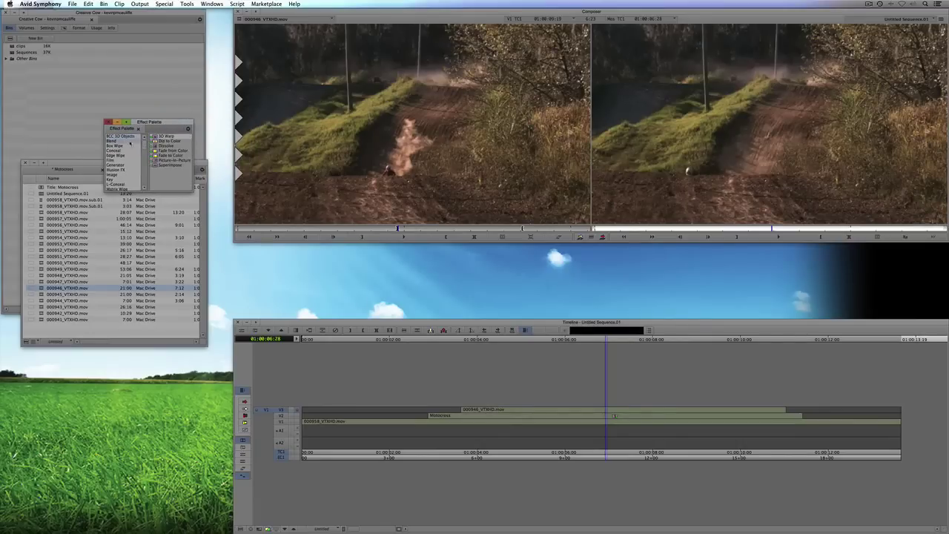
pyautogui.moveTo(559, 401); pyautogui.dragTo(623, 410)
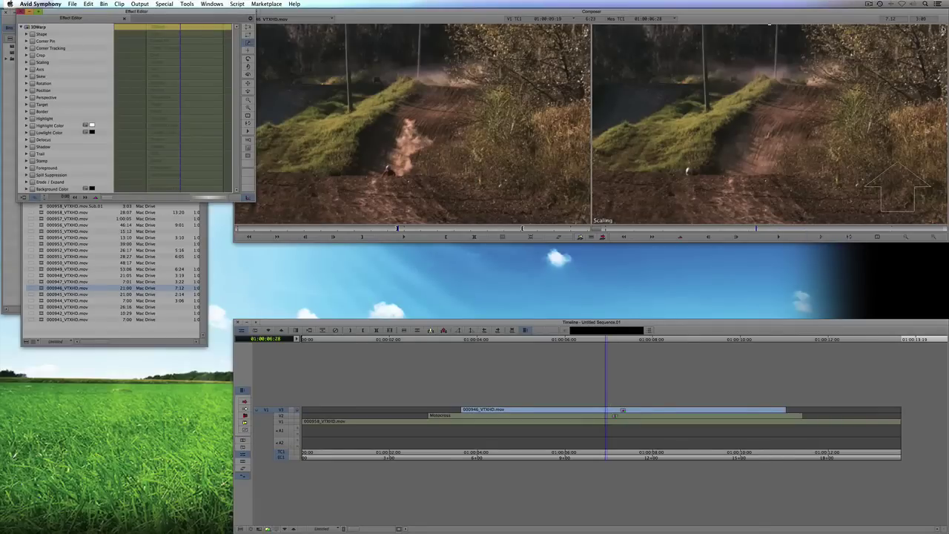
pyautogui.click(770, 27)
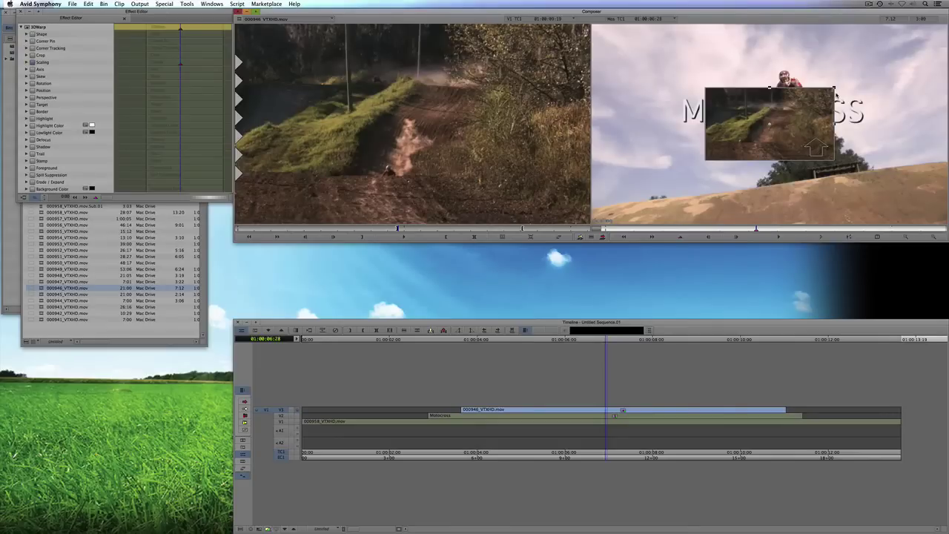
pyautogui.press('super+8')
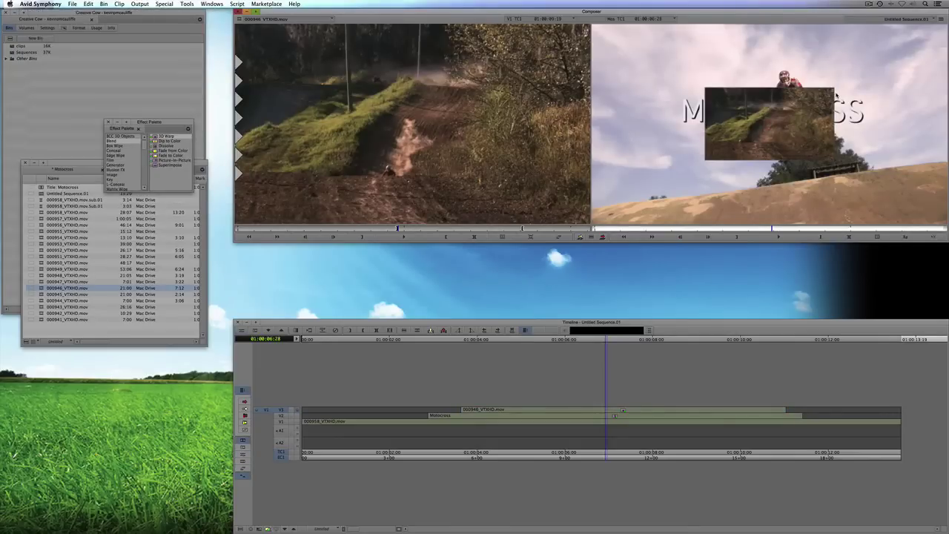
# Step: Give the 000946 clip a 24-frame fade up and down, then review from 01:00:02:28
pyautogui.press('f')
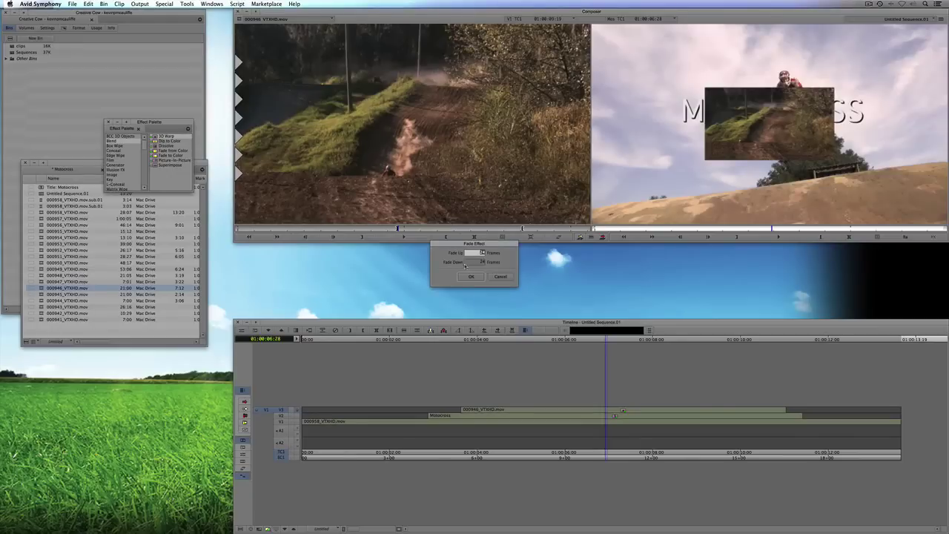
pyautogui.click(470, 276)
pyautogui.moveTo(496, 423); pyautogui.dragTo(597, 415)
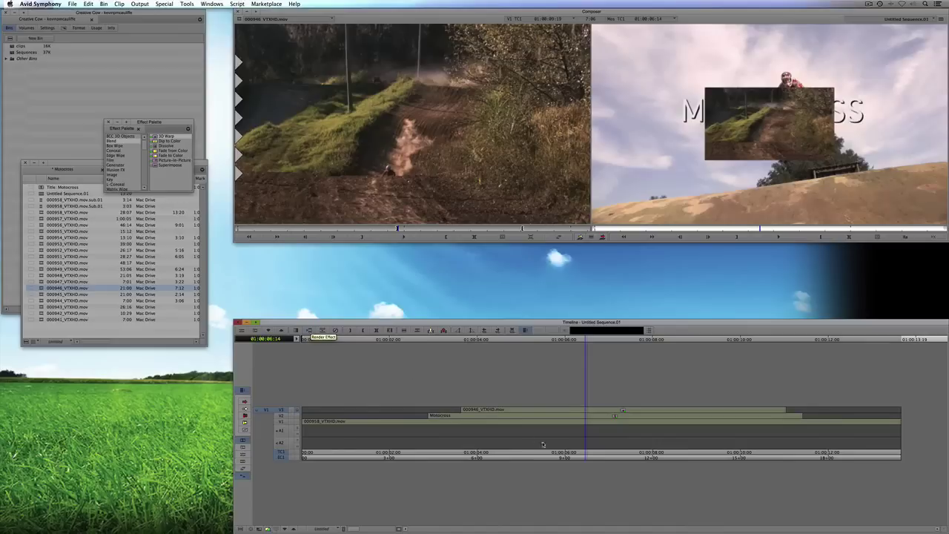
# Step: Park at 01:00:05:29 and start, then cancel, renders of the effects
pyautogui.click(566, 425)
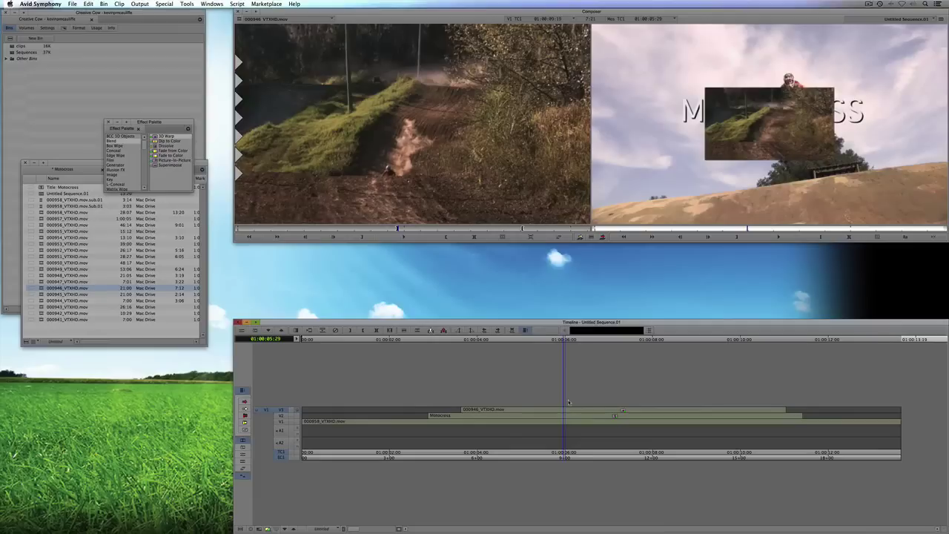
pyautogui.press('super+r')
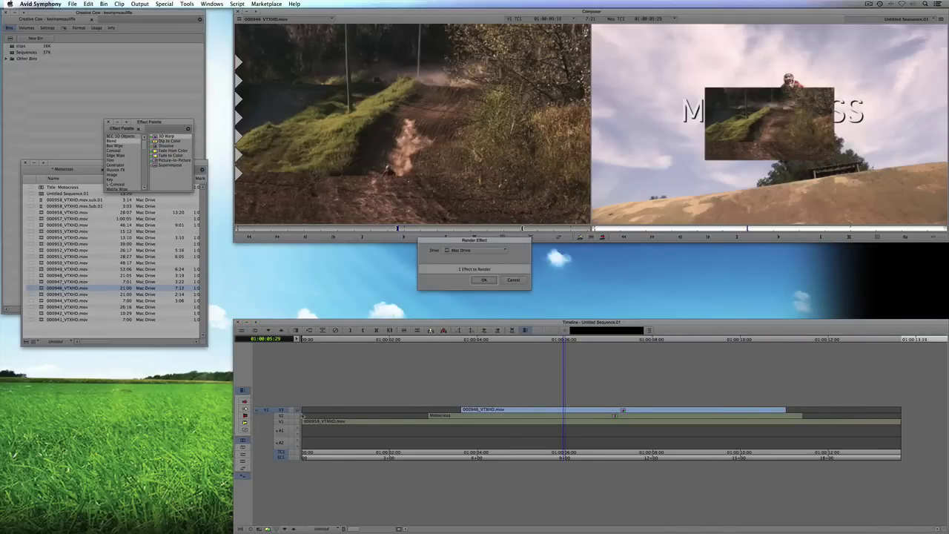
pyautogui.press('Escape')
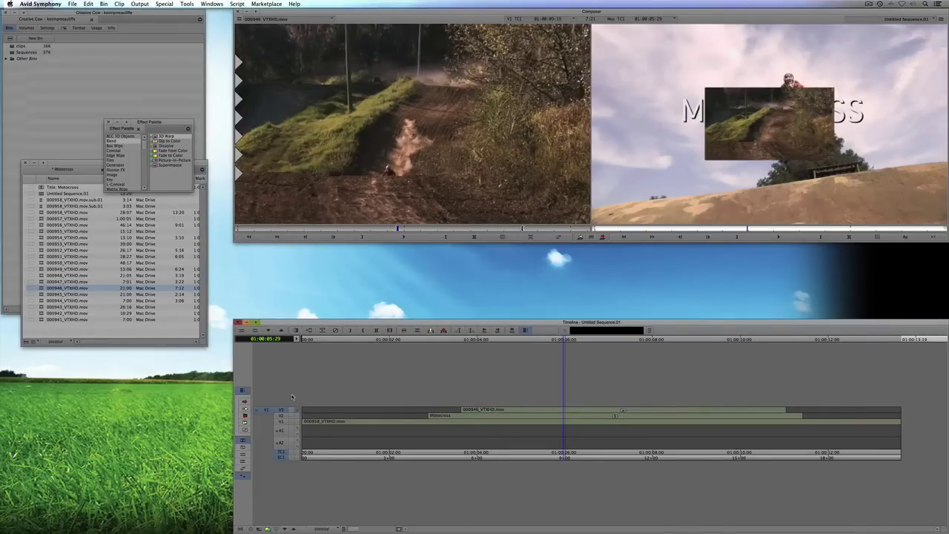
pyautogui.press('super+r')
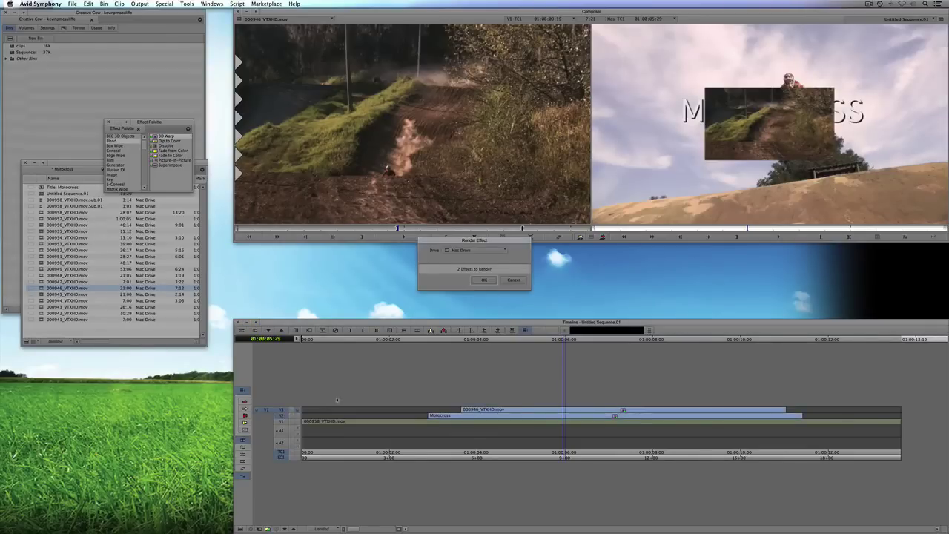
pyautogui.press('Escape')
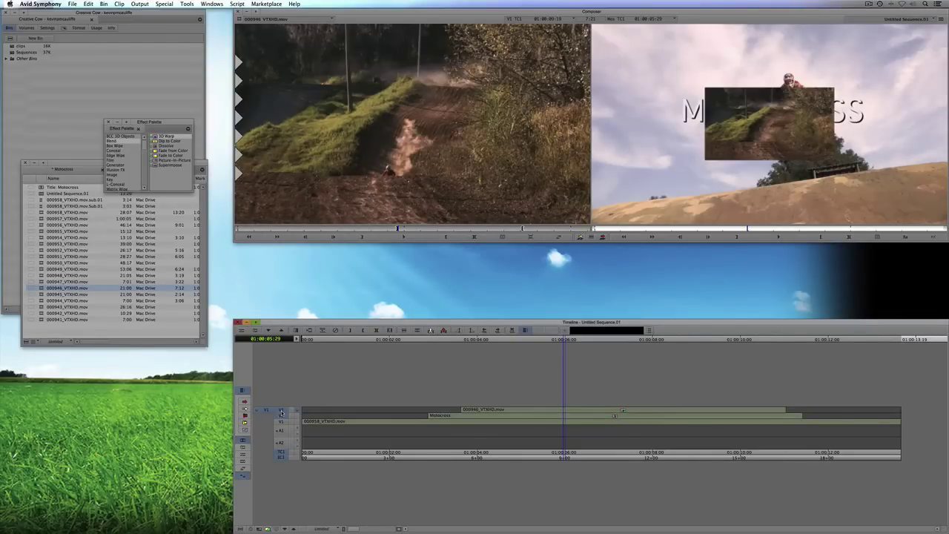
# Step: Turn off V3 monitoring, then open and cancel the Motocross title render
pyautogui.click(281, 411)
pyautogui.press('super+r')
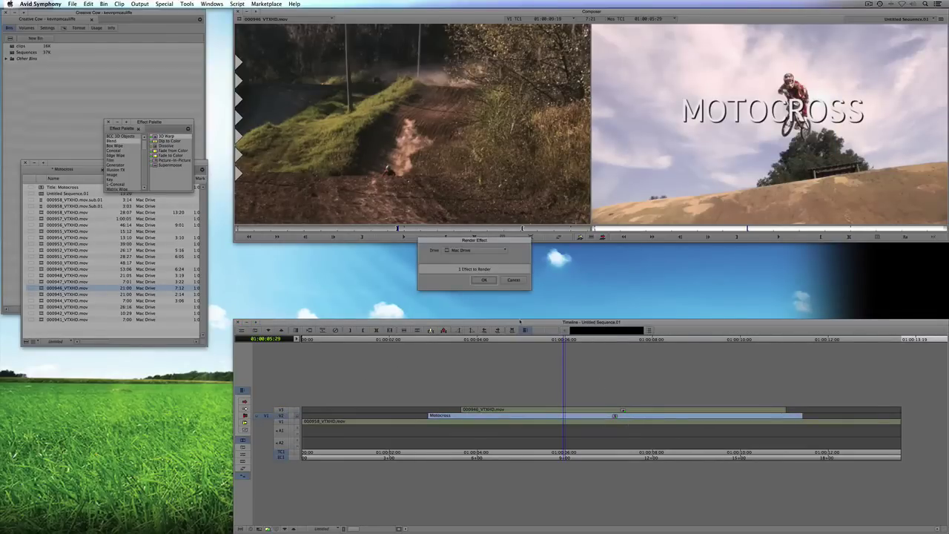
pyautogui.click(511, 281)
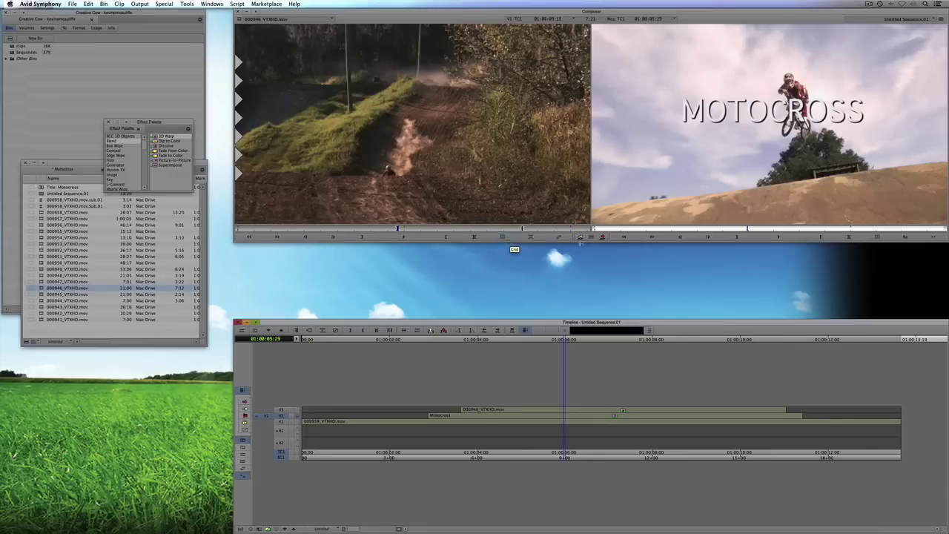
# Step: Show safe-area grids on both monitors with Grid scale mode 4:3 Inside 16:9 Monitor
pyautogui.click(877, 238)
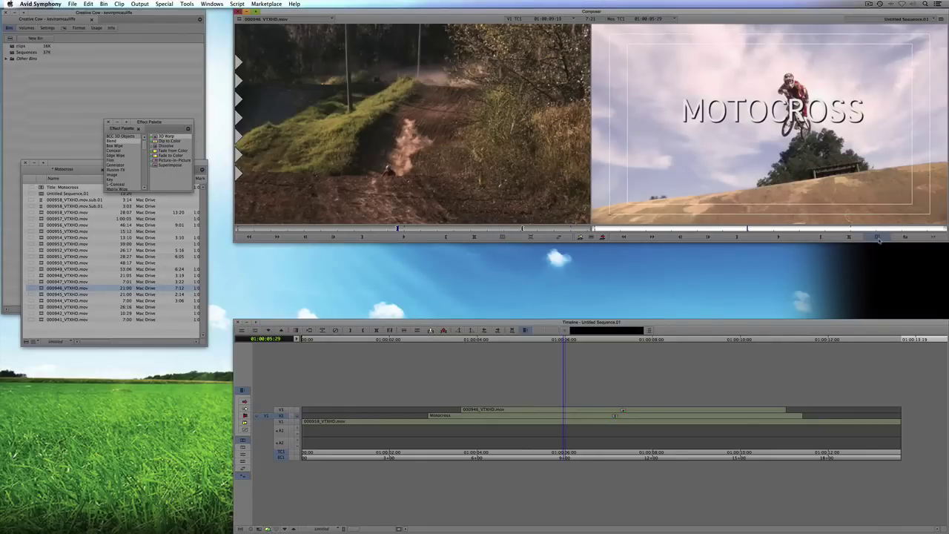
pyautogui.click(510, 238)
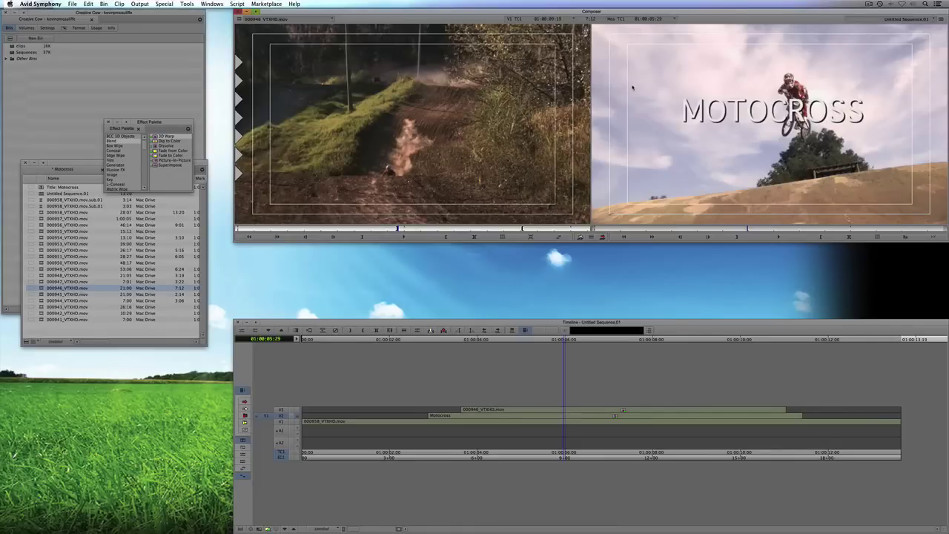
pyautogui.click(75, 34)
pyautogui.click(46, 27)
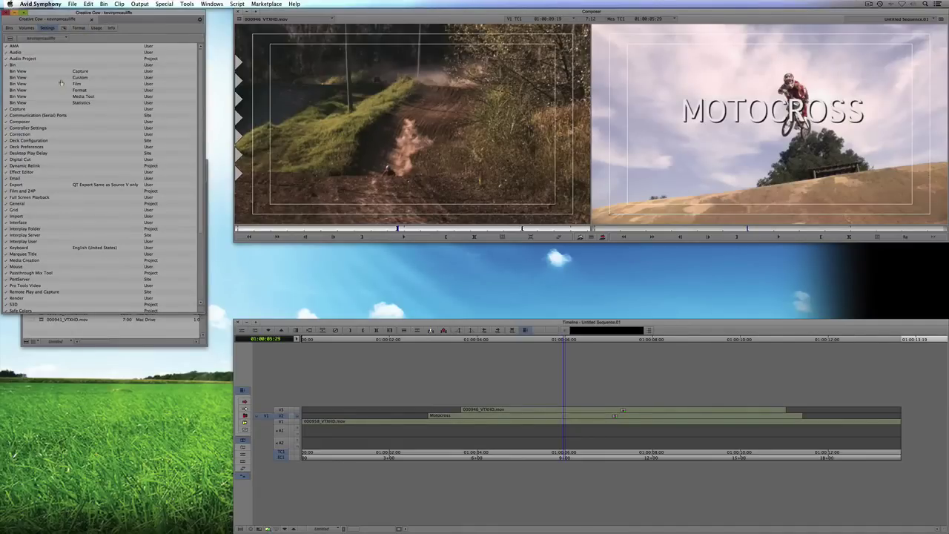
pyautogui.doubleClick(25, 210)
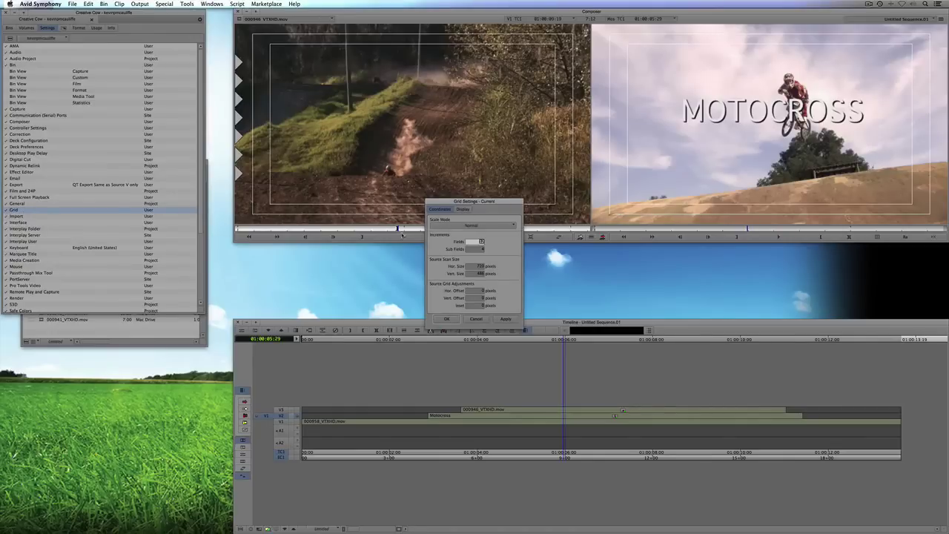
pyautogui.click(495, 226)
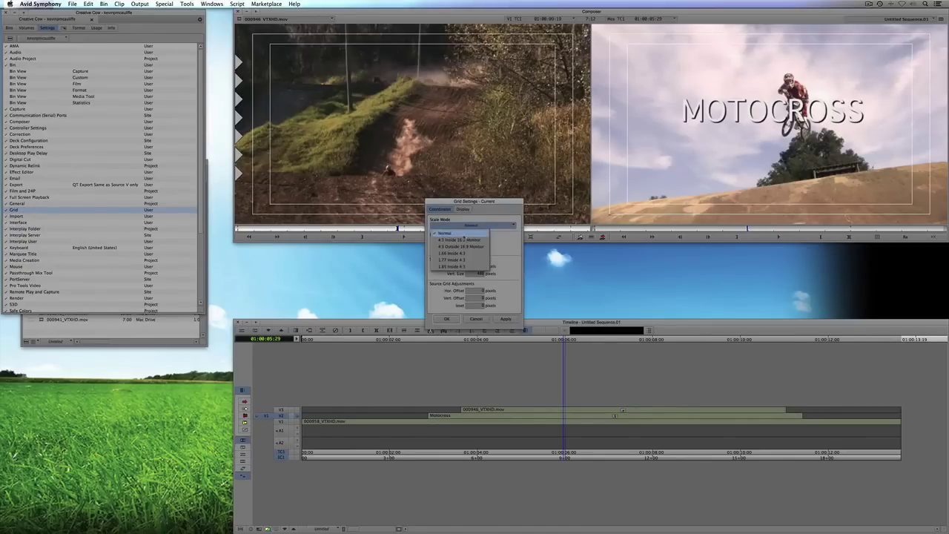
pyautogui.click(459, 240)
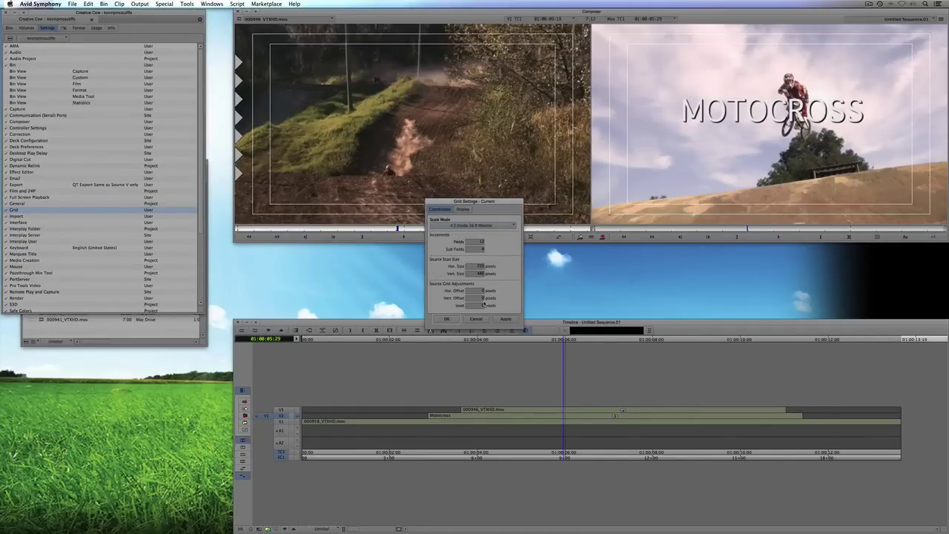
pyautogui.click(505, 318)
pyautogui.click(446, 319)
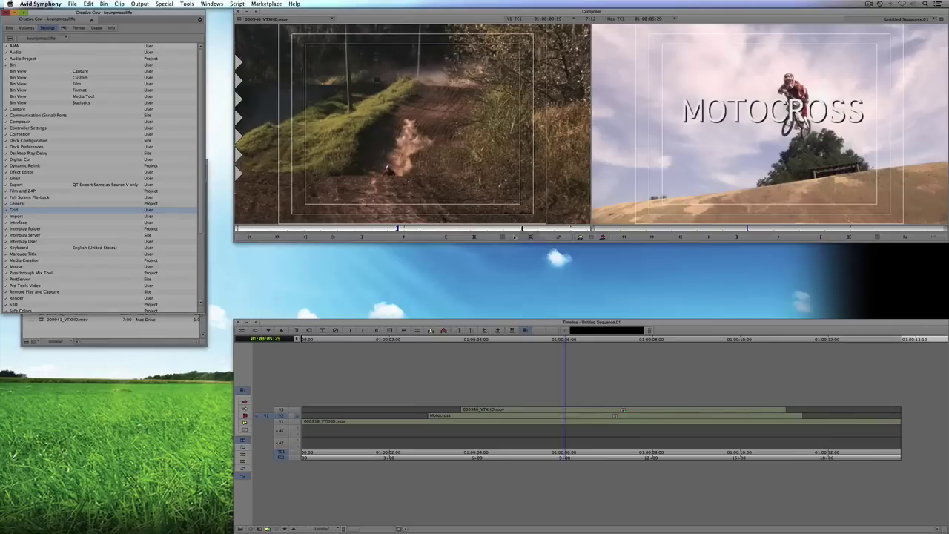
# Step: Hide the source grid, set freeze frames to 2 minutes, and open the Command Palette
pyautogui.click(519, 238)
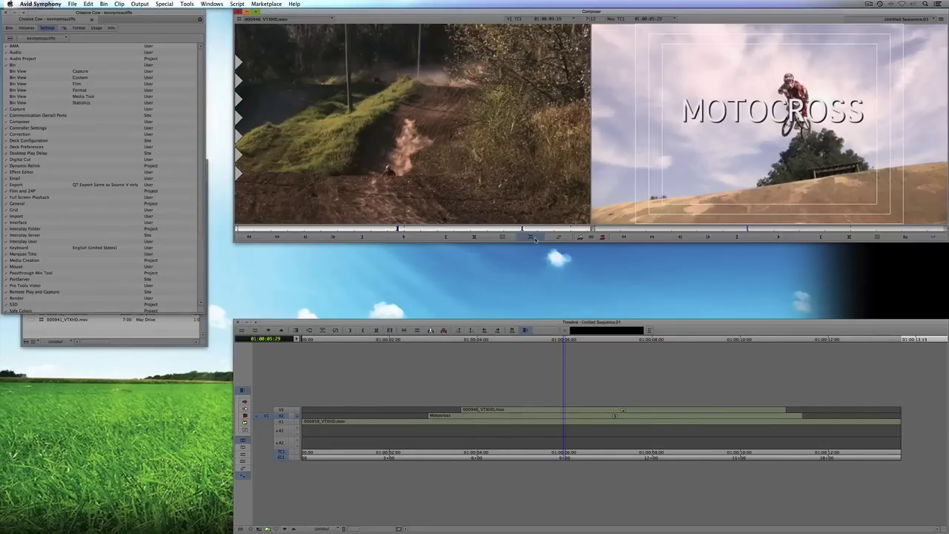
pyautogui.click(119, 3)
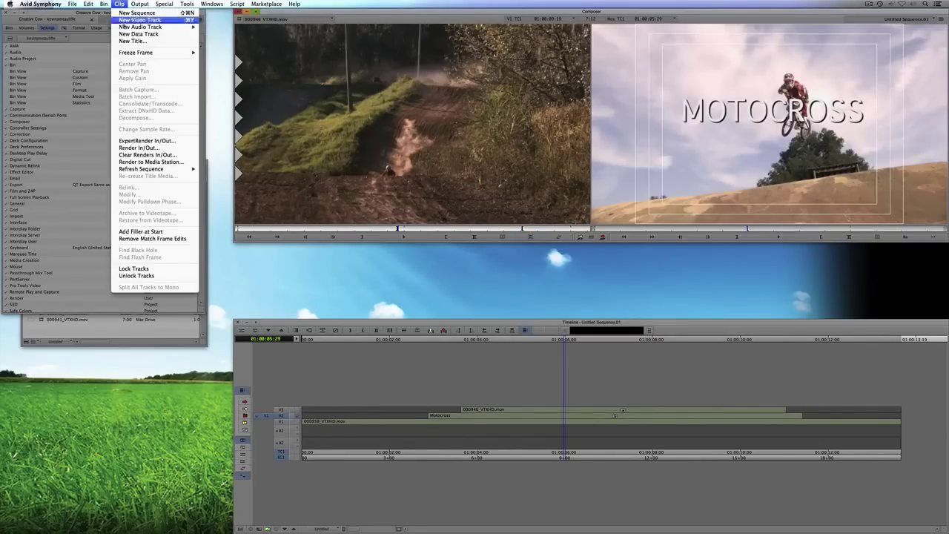
pyautogui.moveTo(130, 55)
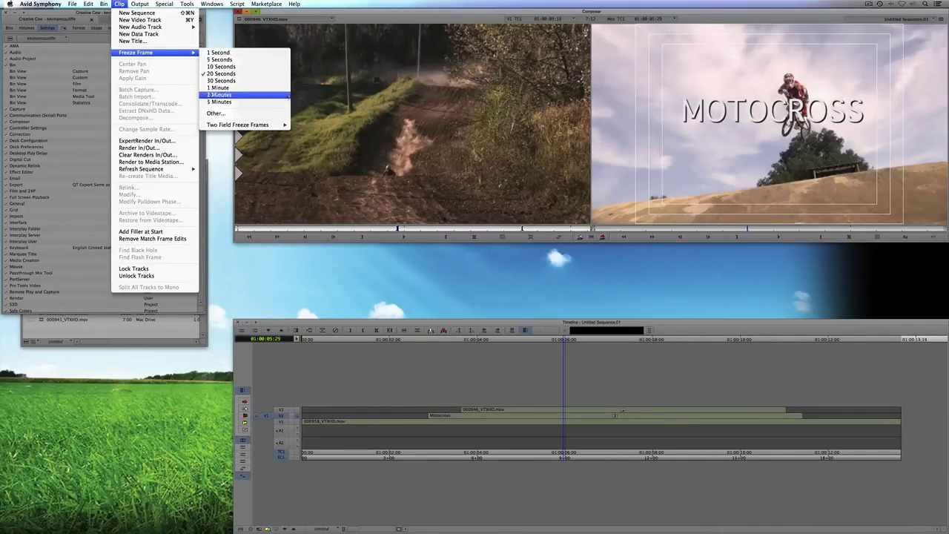
pyautogui.click(236, 94)
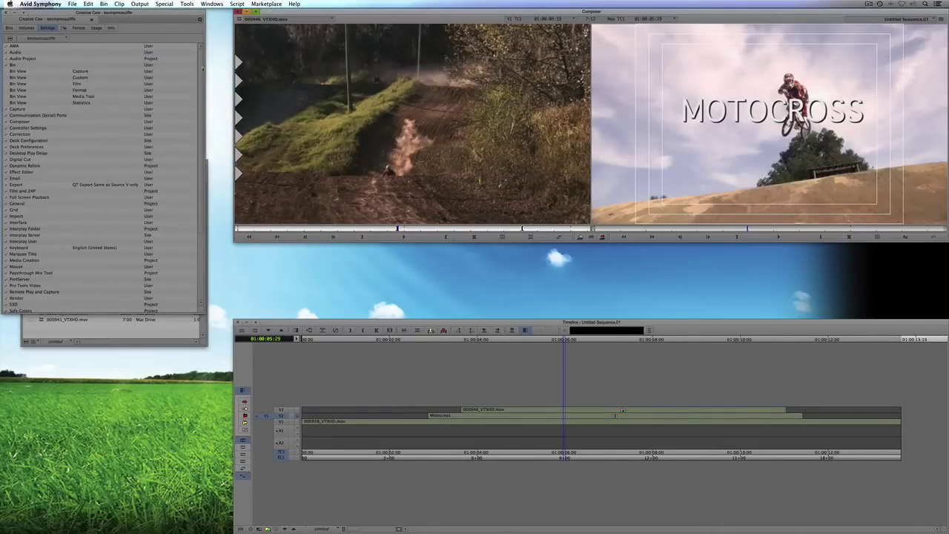
pyautogui.click(187, 4)
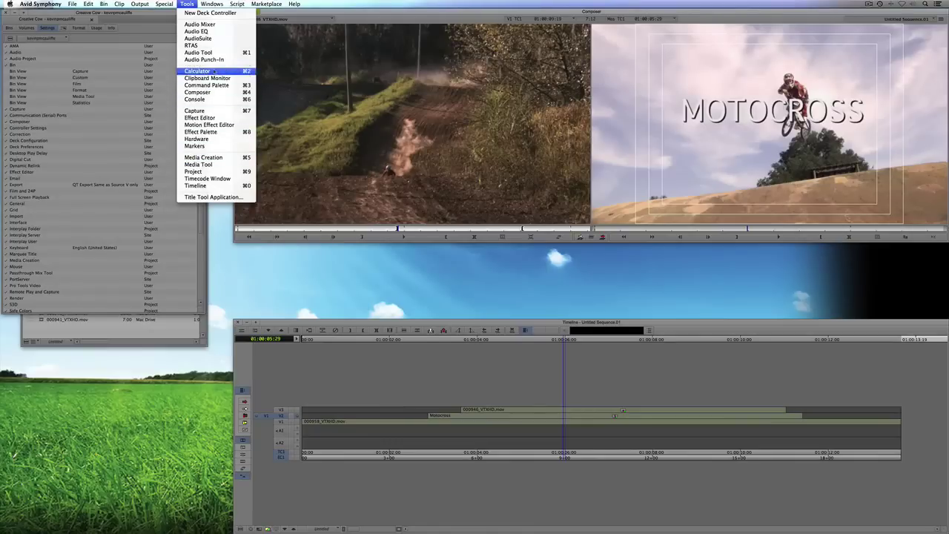
pyautogui.click(212, 85)
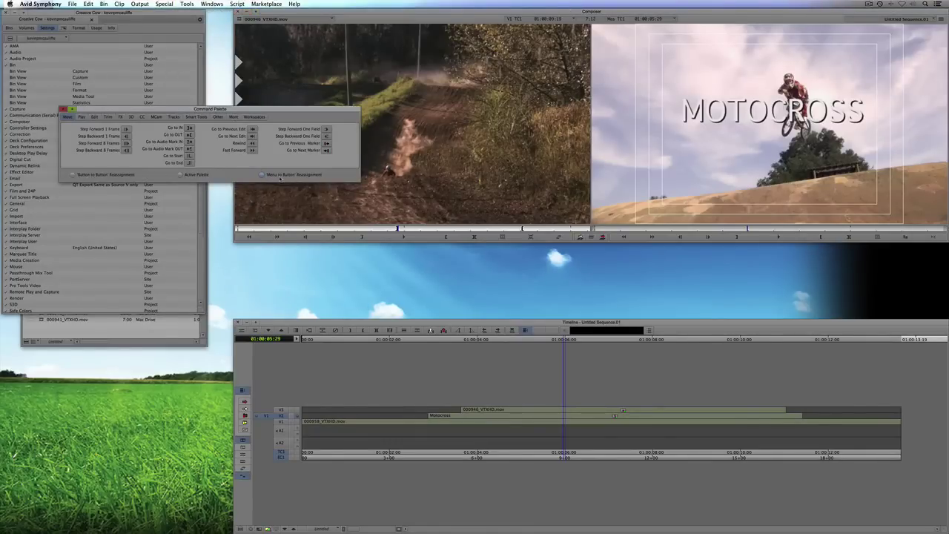
# Step: Change the freeze frame duration to 20 seconds and bring the Command Palette forward
pyautogui.click(529, 236)
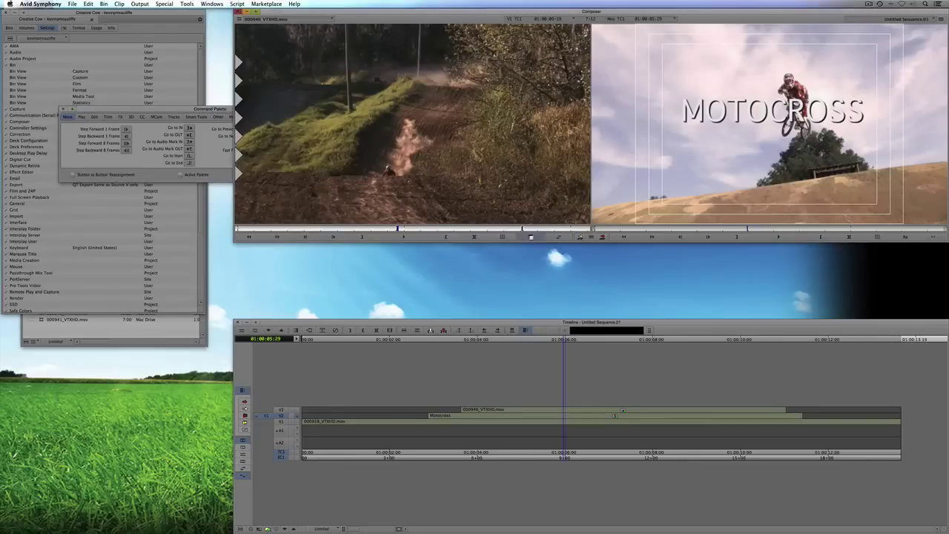
pyautogui.click(119, 3)
pyautogui.moveTo(130, 53)
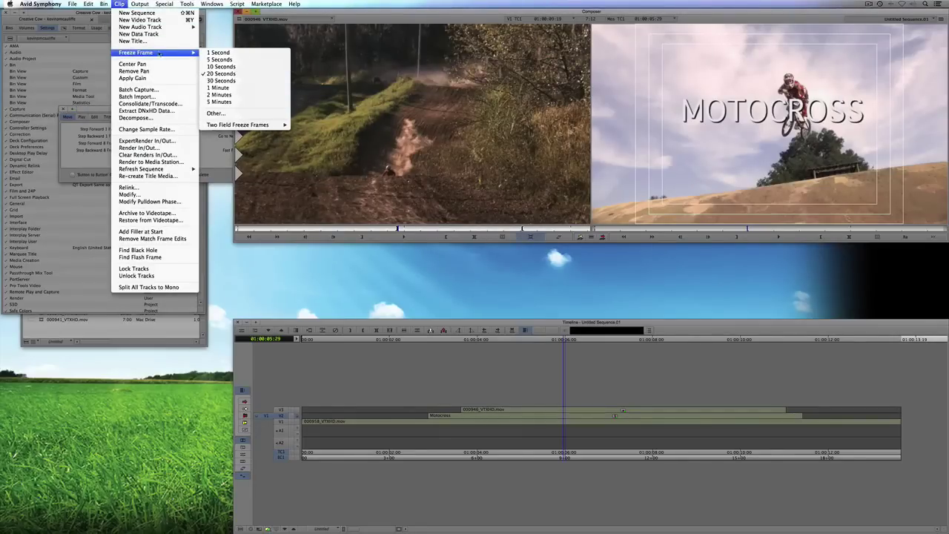
pyautogui.click(273, 74)
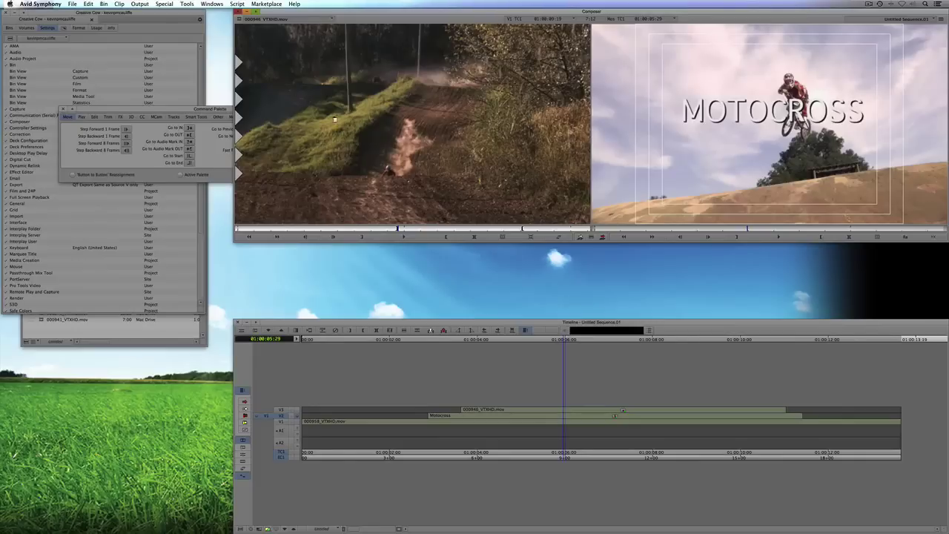
pyautogui.click(202, 109)
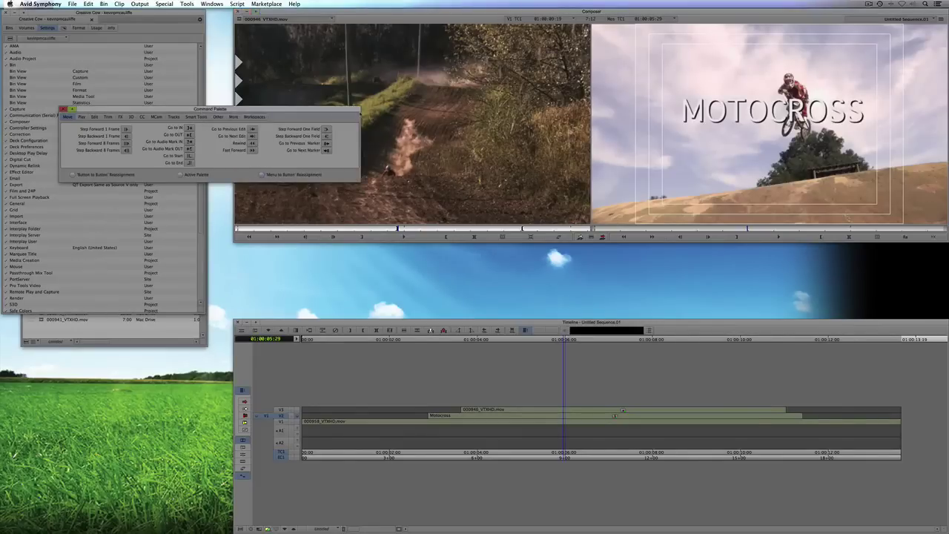
# Step: Freeze the rider's source frame onto Mac Drive, then reload 000946_VTXHD.mov as the source
pyautogui.click(63, 110)
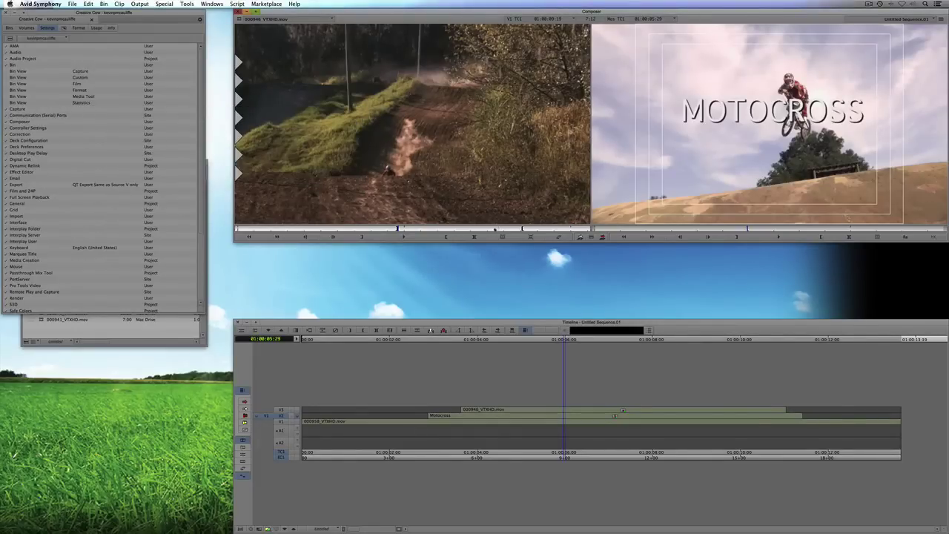
pyautogui.click(471, 228)
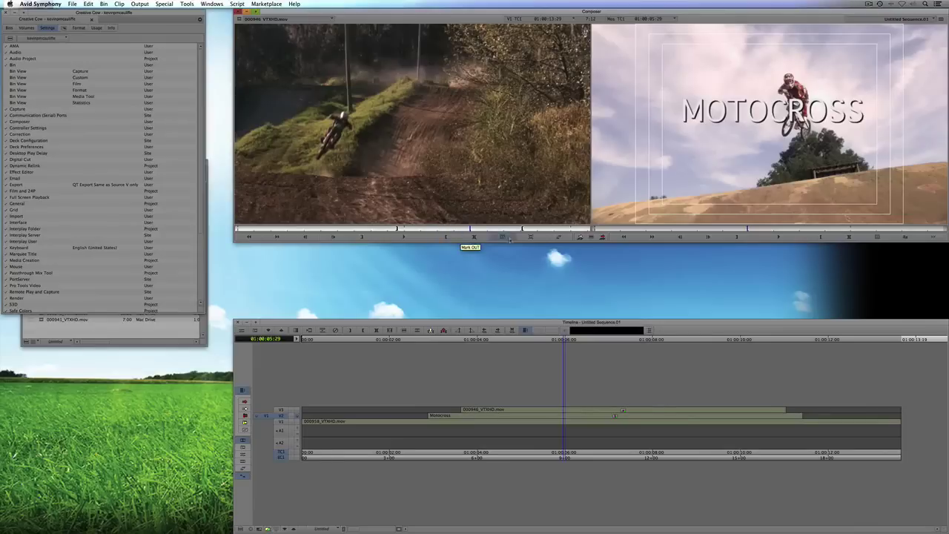
pyautogui.click(532, 238)
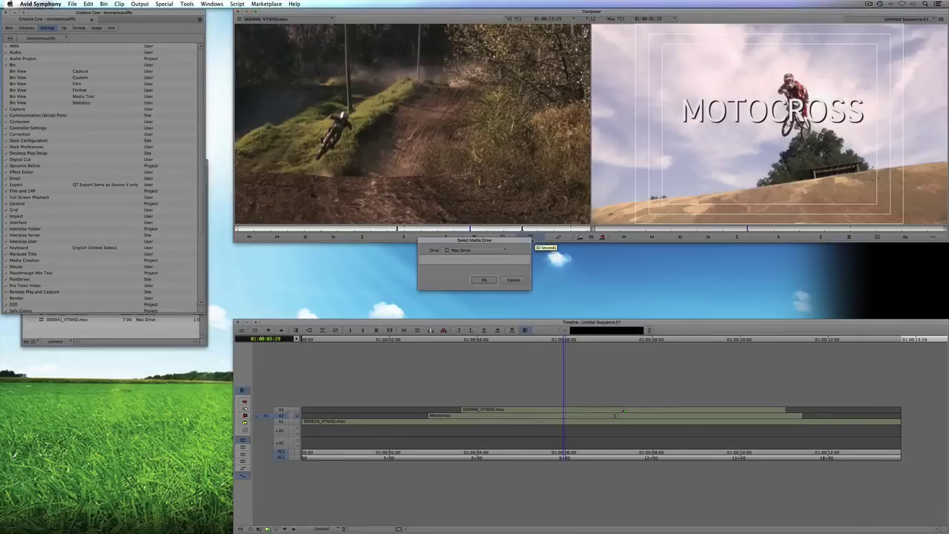
pyautogui.click(483, 277)
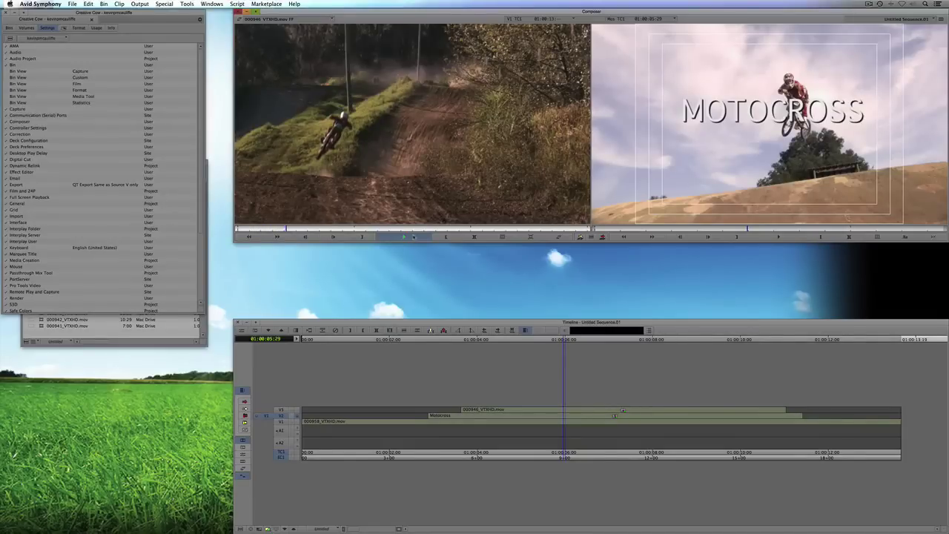
pyautogui.click(281, 20)
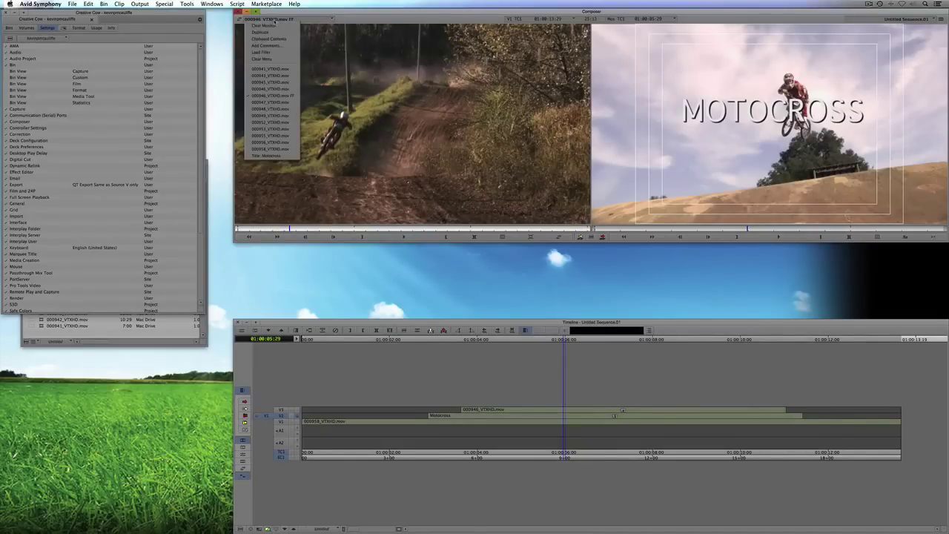
pyautogui.click(288, 89)
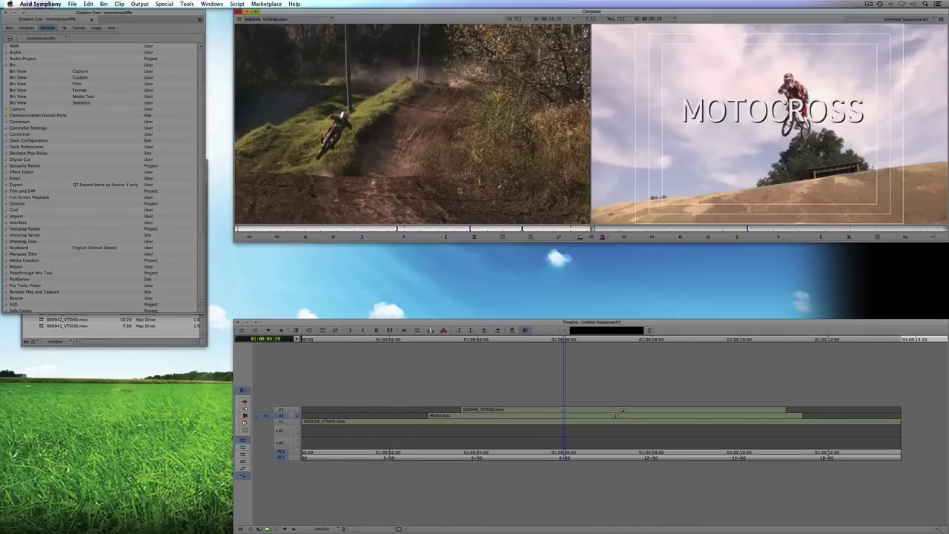
pyautogui.click(559, 237)
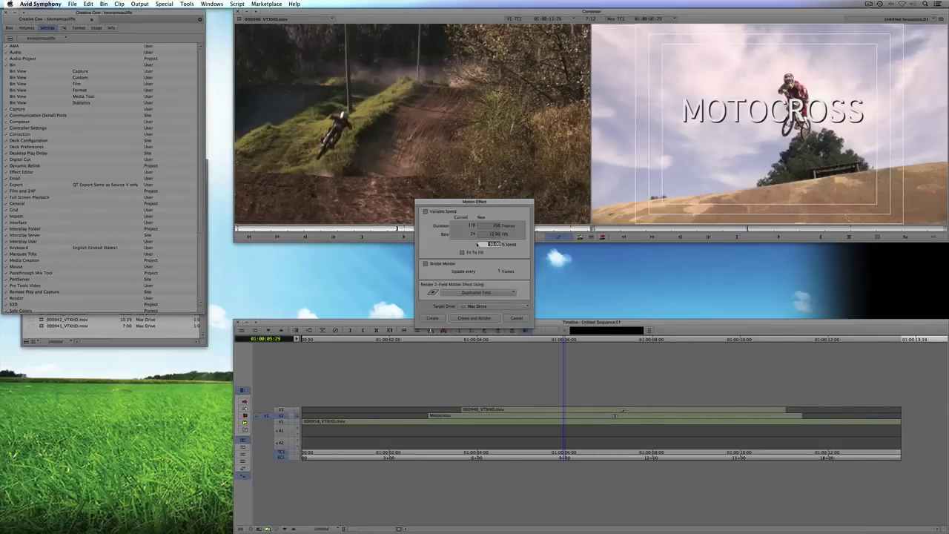
pyautogui.click(516, 317)
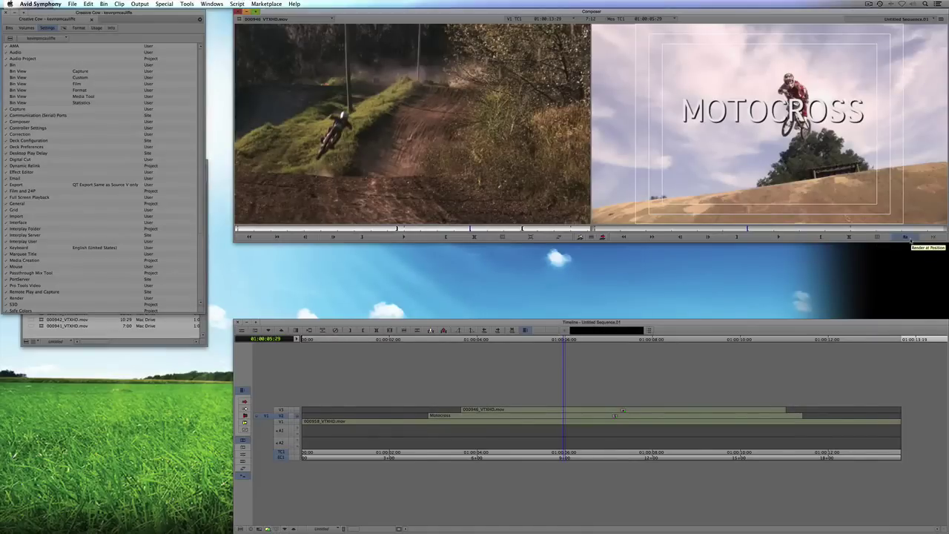
# Step: Mark in and out around the MOTOCROSS title and load that section into the source viewer
pyautogui.click(545, 423)
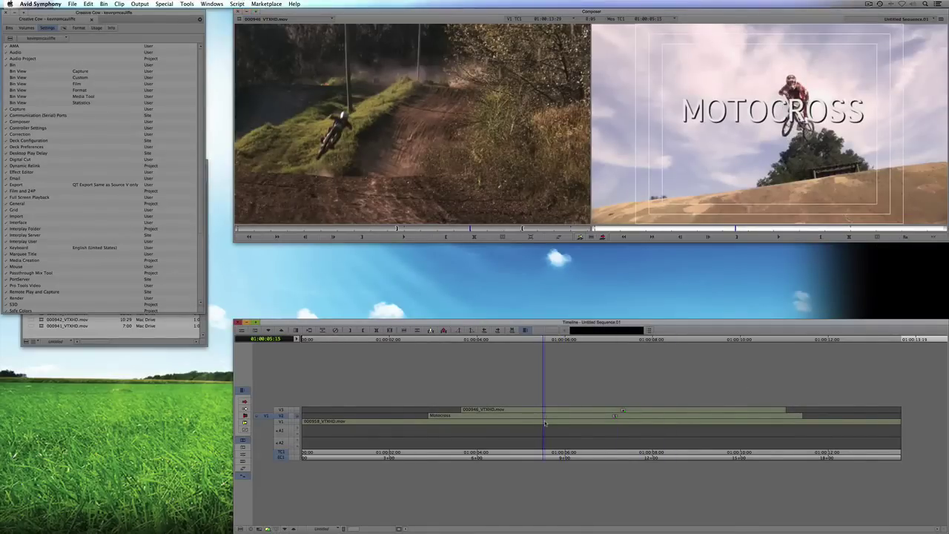
pyautogui.moveTo(545, 423)
pyautogui.mouseDown()
pyautogui.moveTo(811, 423)
pyautogui.moveTo(562, 423)
pyautogui.mouseUp()
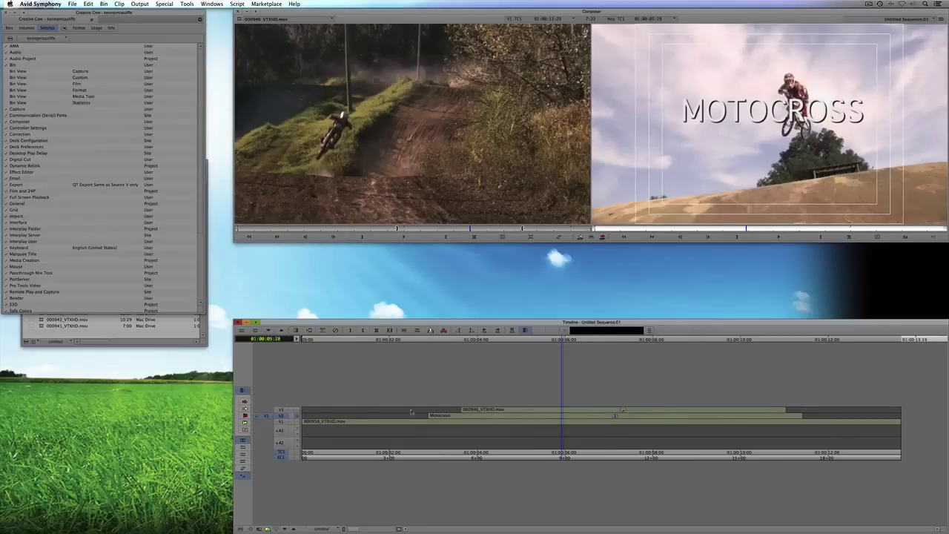
pyautogui.press('i')
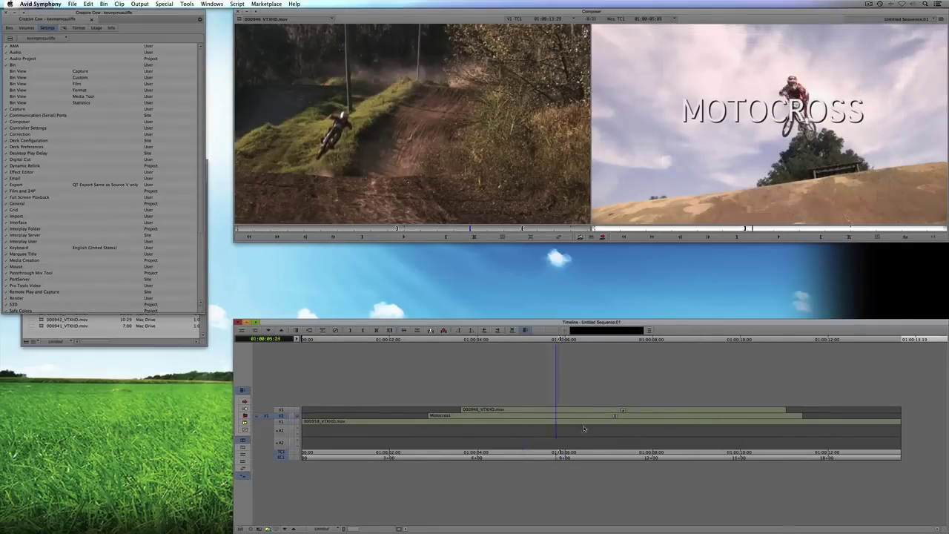
pyautogui.click(607, 430)
pyautogui.press('o')
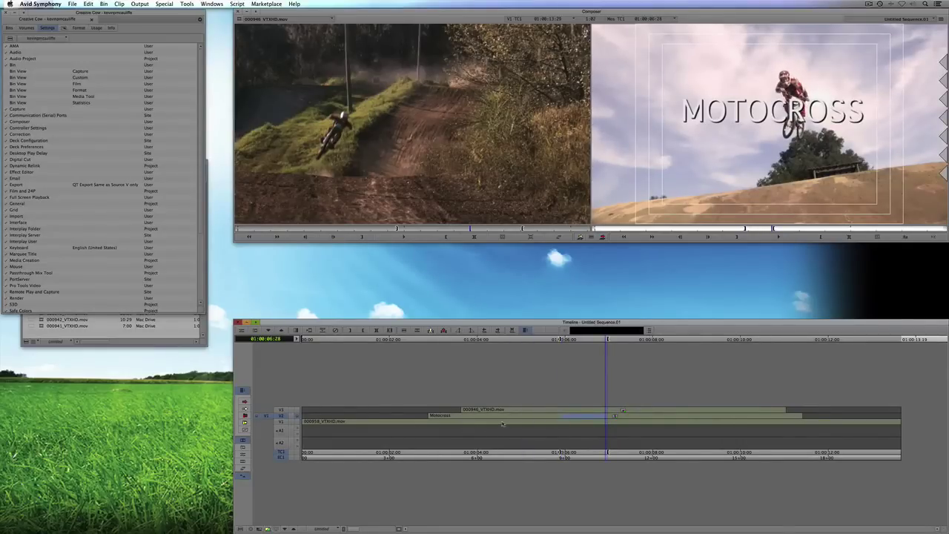
pyautogui.click(821, 421)
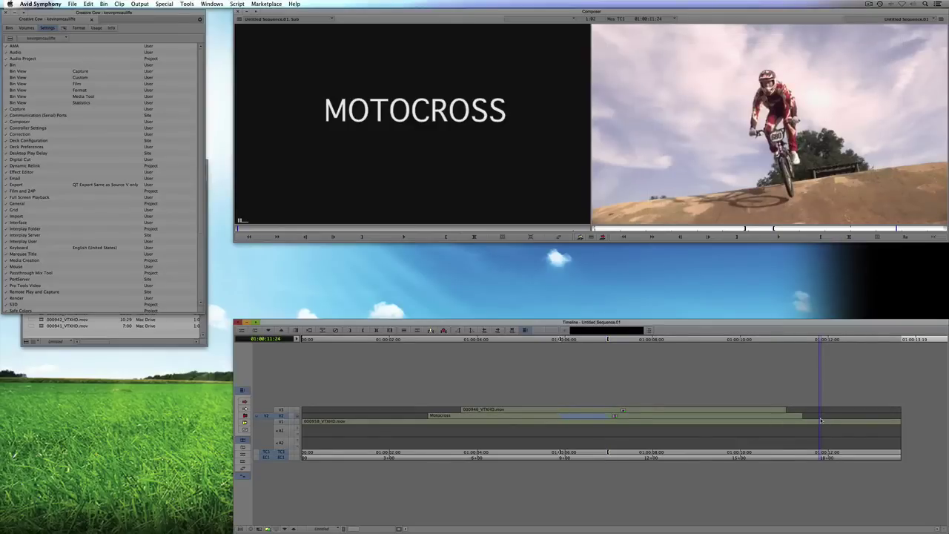
# Step: Overwrite several short title copies onto V2 starting past 12 seconds
pyautogui.click(851, 422)
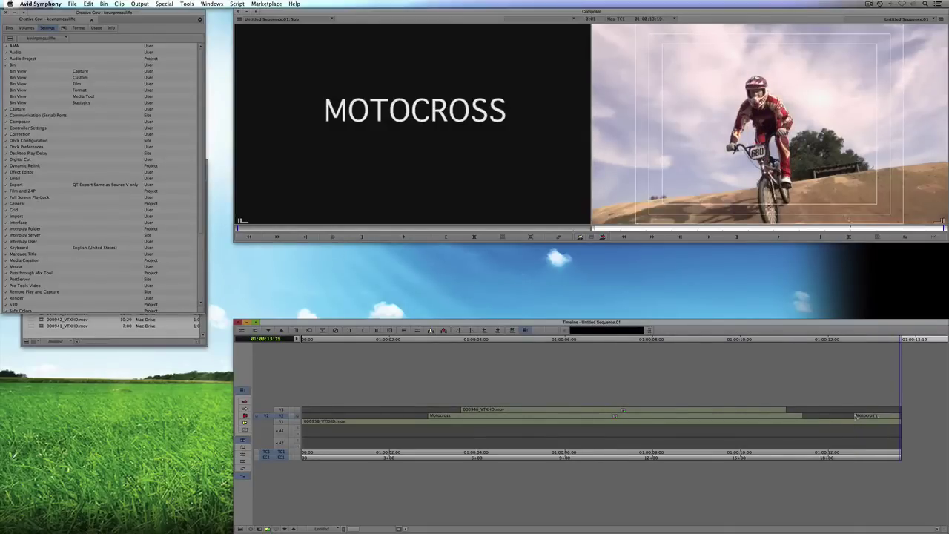
pyautogui.press('b')
pyautogui.press('b')
pyautogui.press('b')
pyautogui.press('b')
pyautogui.press('b')
pyautogui.press('b')
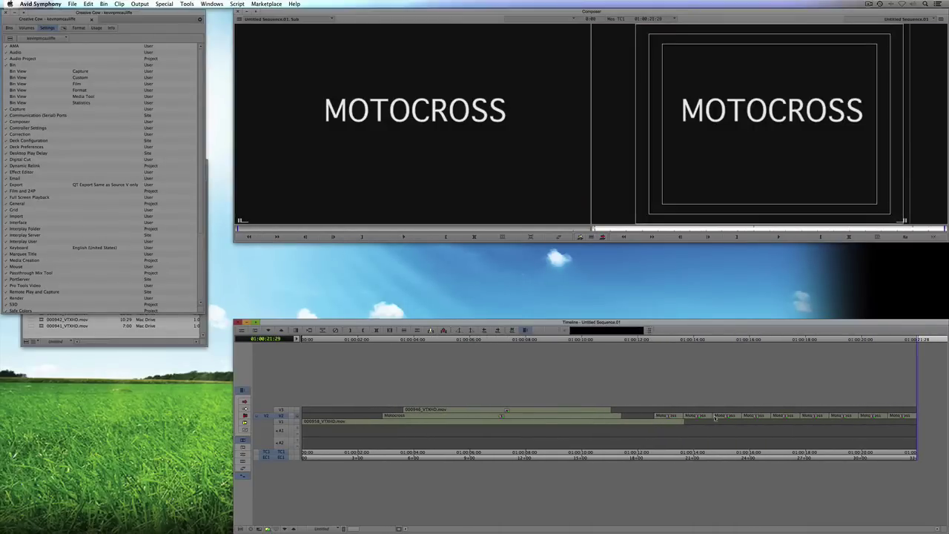
pyautogui.click(690, 416)
pyautogui.moveTo(712, 423); pyautogui.dragTo(863, 423)
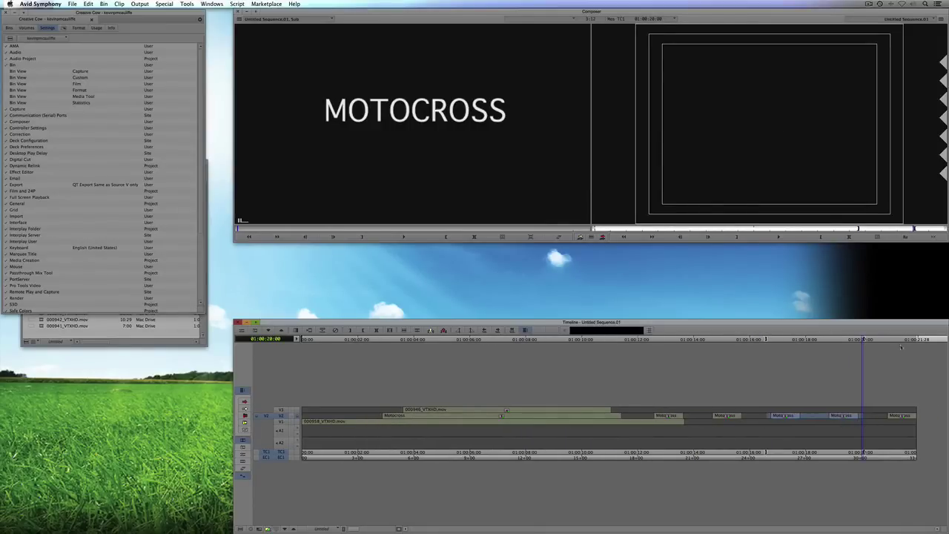
# Step: Render both effects at the playhead, keeping Mac Drive as the target drive
pyautogui.click(899, 237)
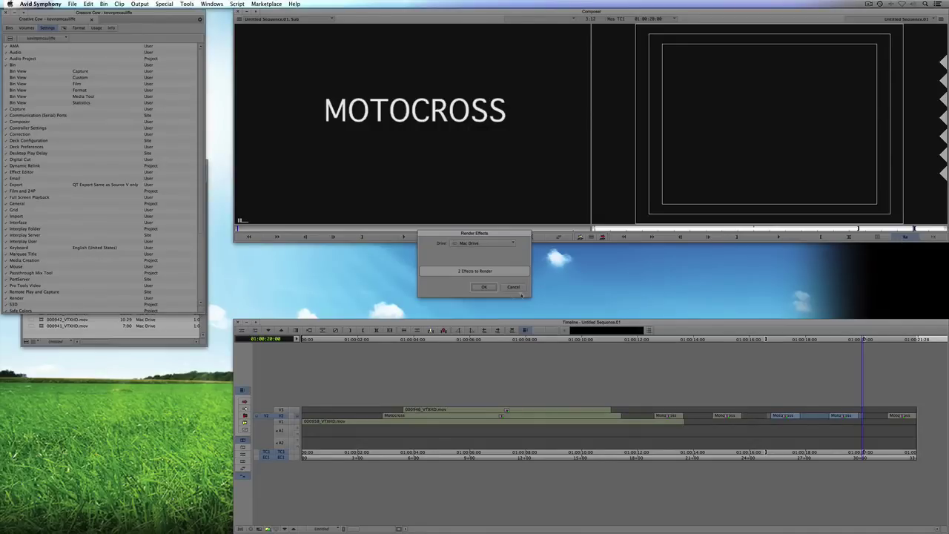
pyautogui.click(483, 286)
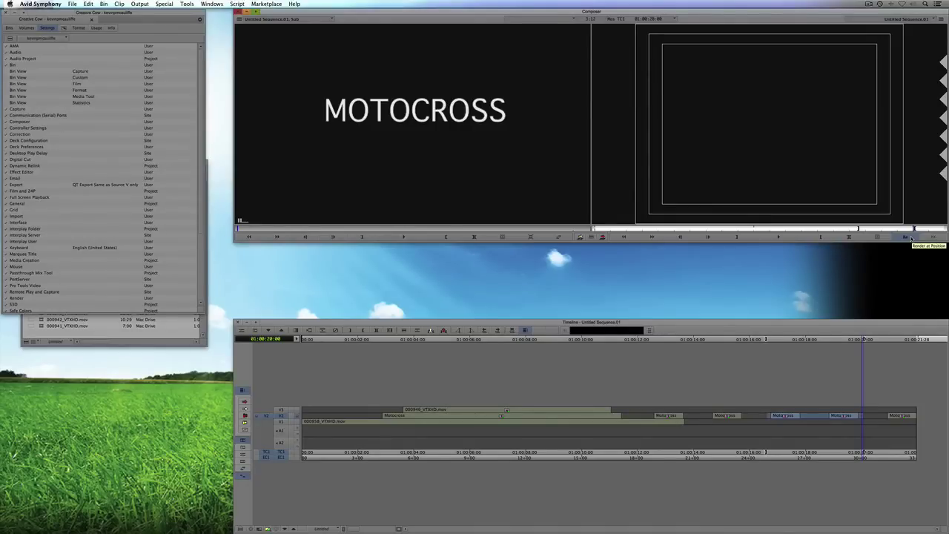
# Step: Undo the repeated MOTOCROSS title copies at the end of the sequence
pyautogui.click(653, 427)
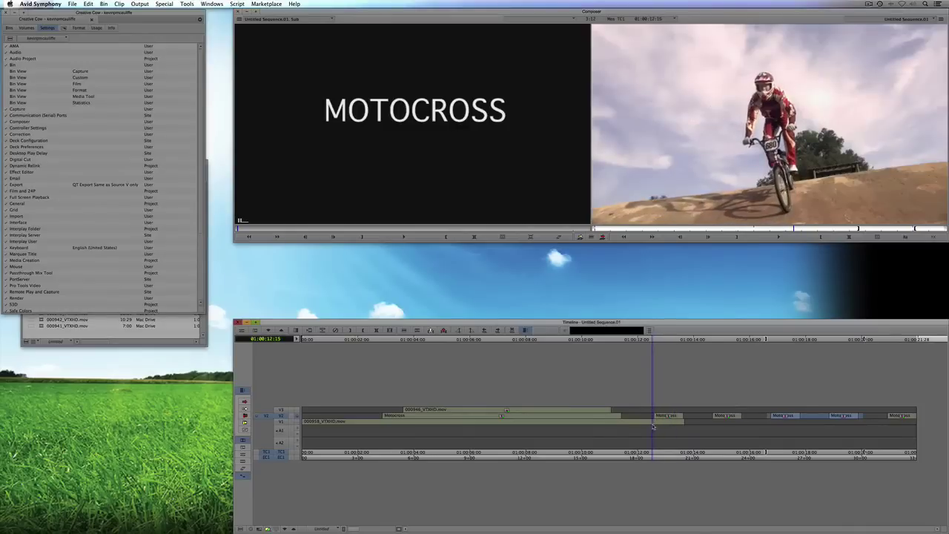
pyautogui.moveTo(653, 426); pyautogui.dragTo(912, 409)
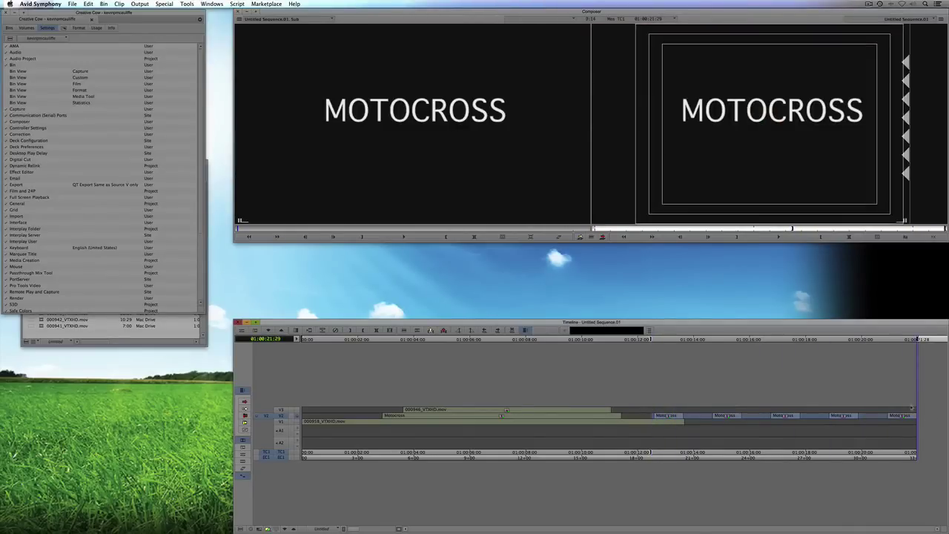
pyautogui.press('super+z')
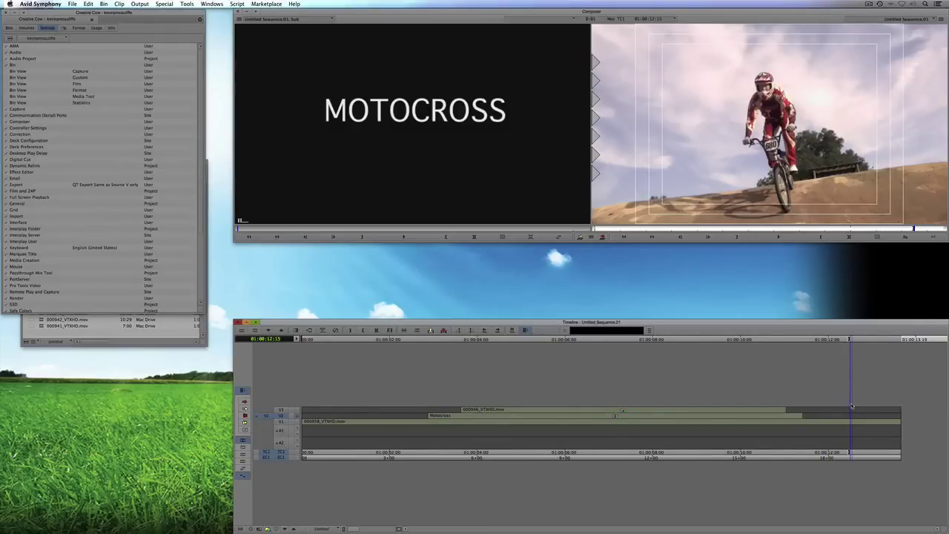
# Step: Patch source V2 to V3, clear marks, and extend the V3 clip to 01:00:12:19
pyautogui.moveTo(847, 406); pyautogui.dragTo(682, 415)
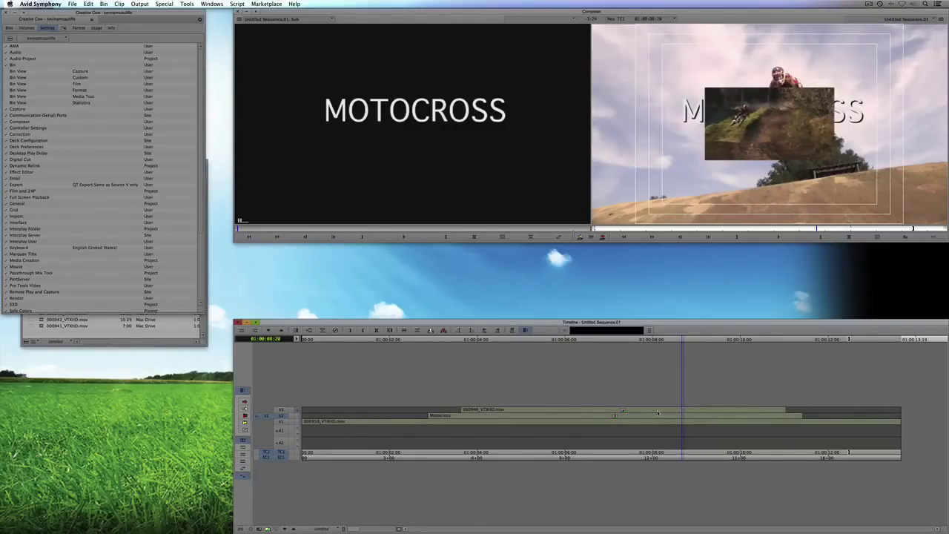
pyautogui.moveTo(657, 413); pyautogui.dragTo(850, 415)
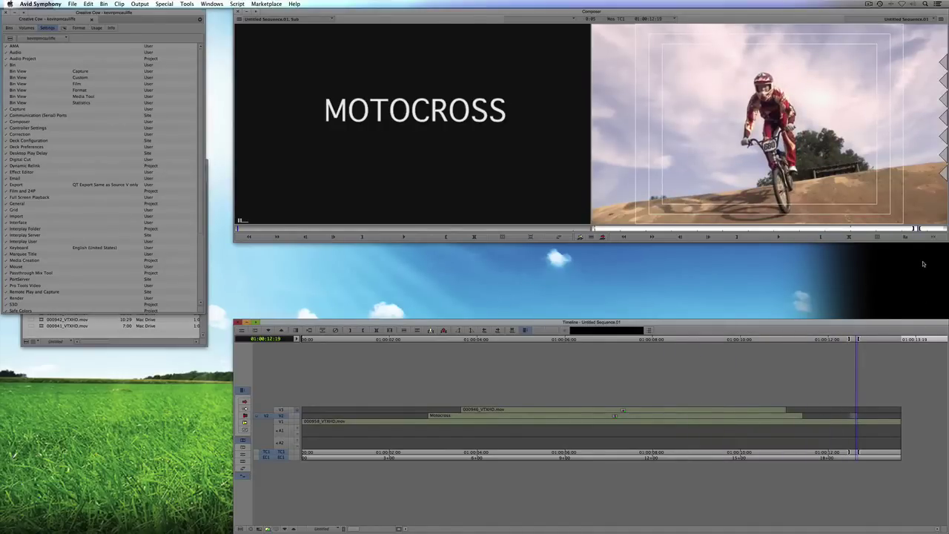
pyautogui.click(280, 410)
pyautogui.click(935, 239)
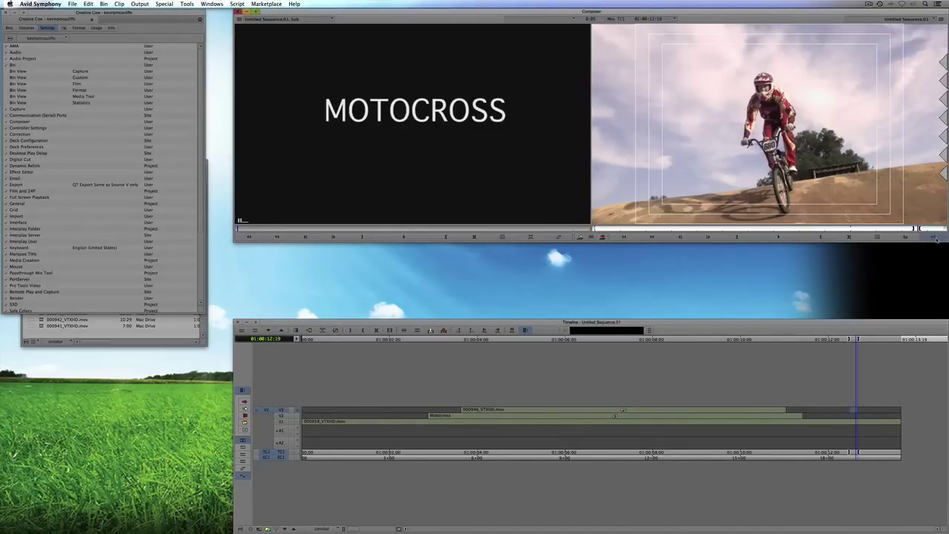
pyautogui.click(935, 238)
pyautogui.click(933, 238)
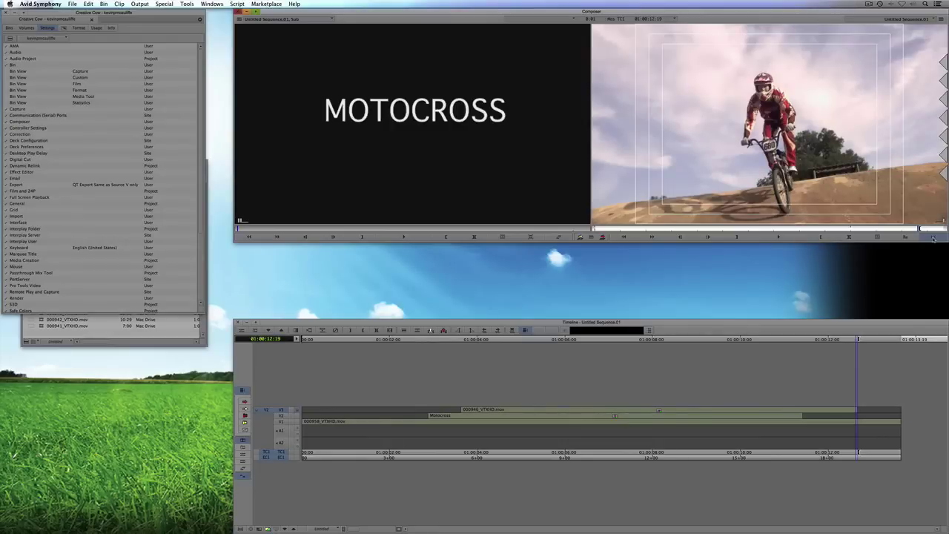